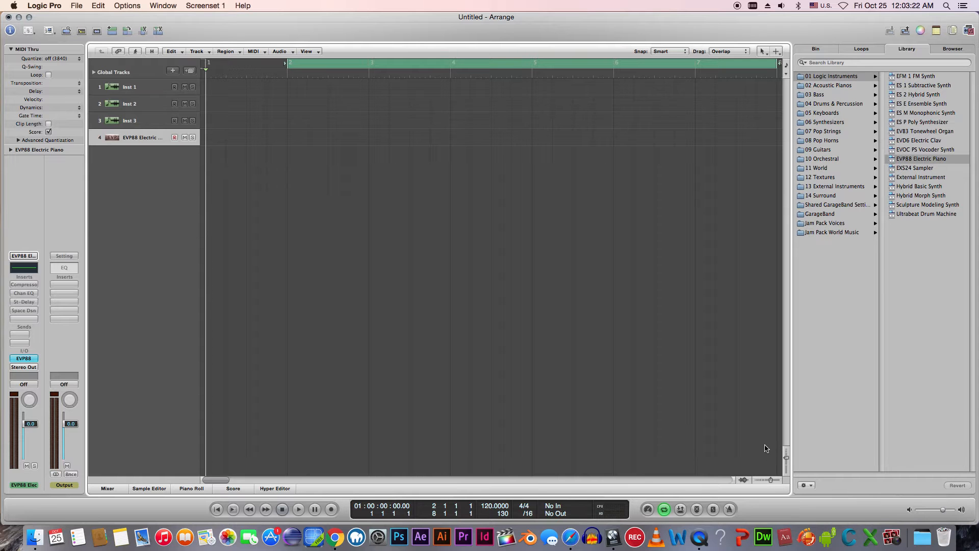
Enlarge the track rows, search the loops for "goa ni mal" and audition the matching loops
left_click_drag(787, 457, 788, 469)
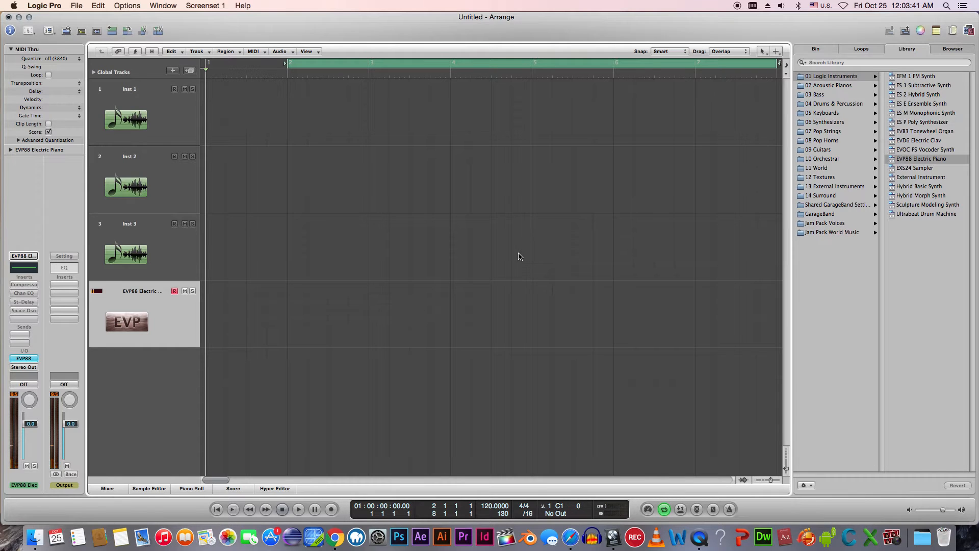
left_click(326, 119)
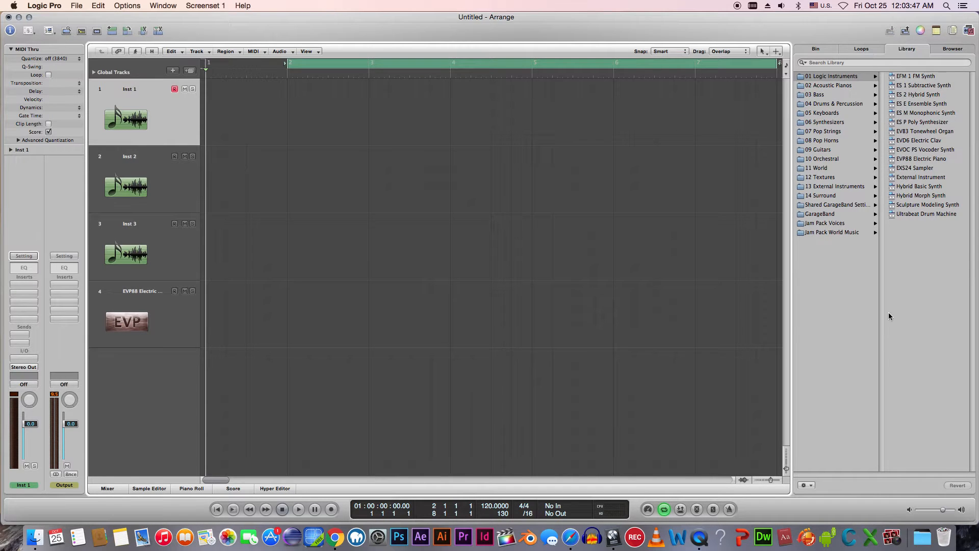
key("o")
left_click(894, 75)
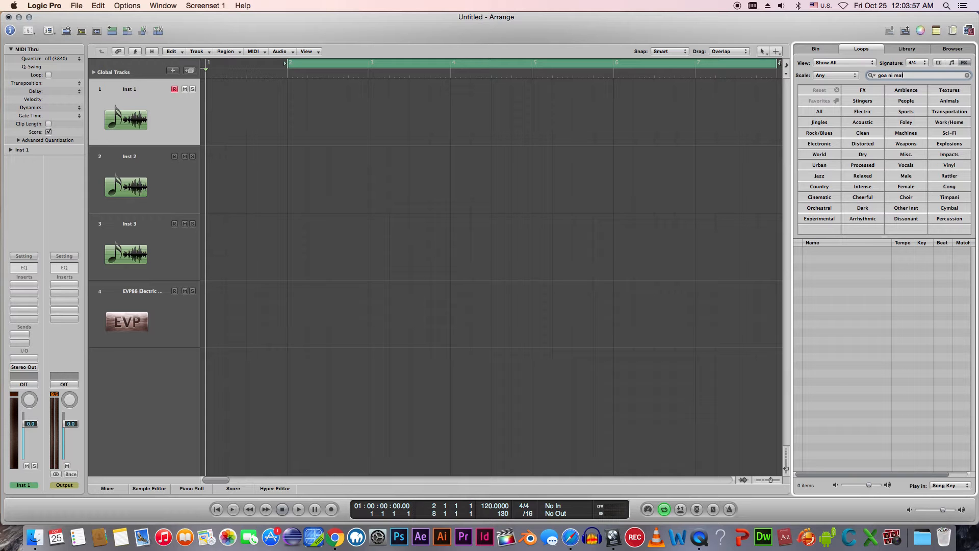
key("Return")
left_click(845, 251)
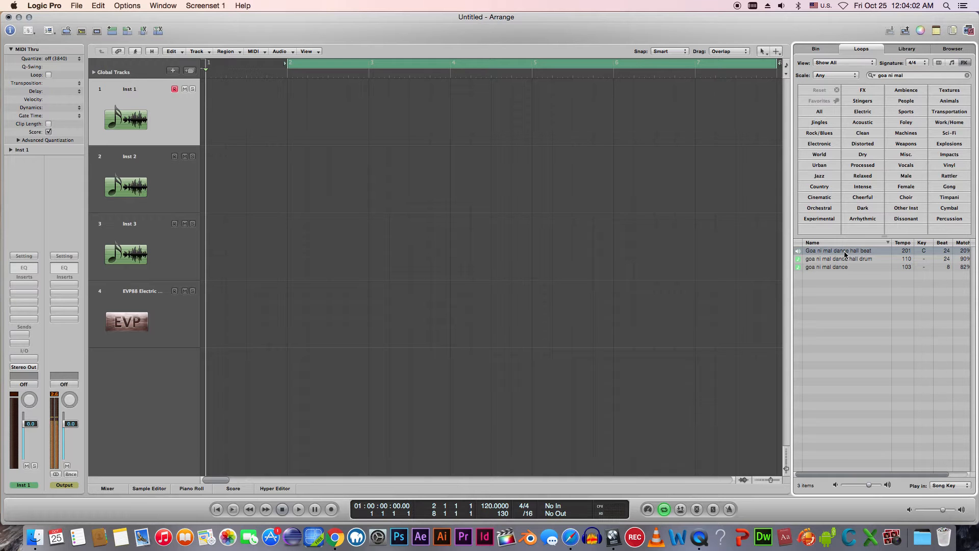
left_click(828, 259)
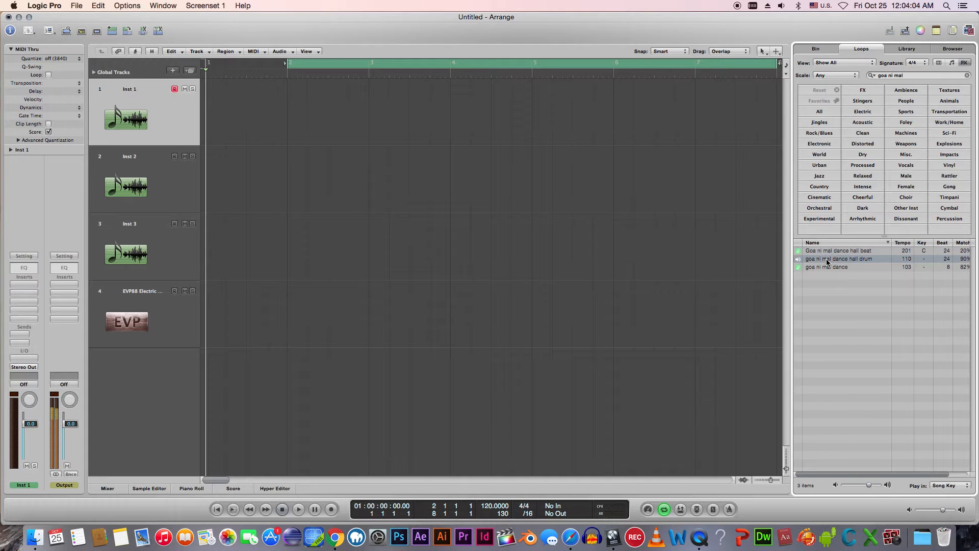
left_click(827, 269)
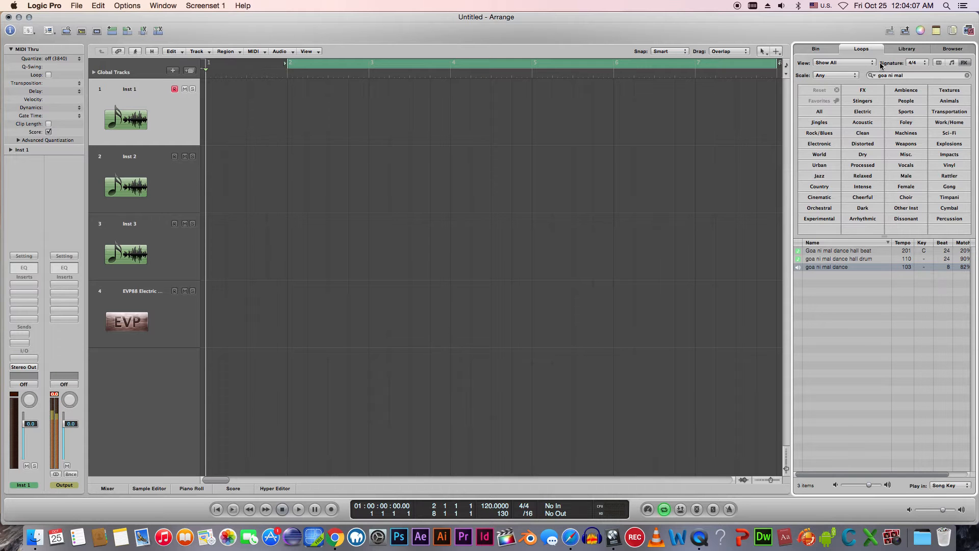
Search the loops for "nuer" and place the "Nuer doboui en tot" loop on the first instrument track at bar 2
left_click_drag(907, 74, 864, 69)
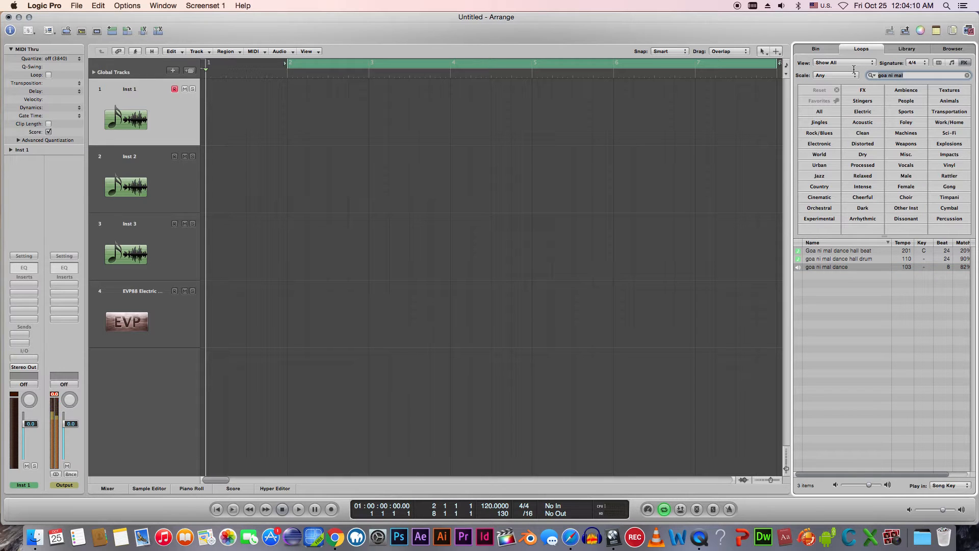
type("nue")
key("BackSpace")
key("BackSpace")
key("BackSpace")
key("Return")
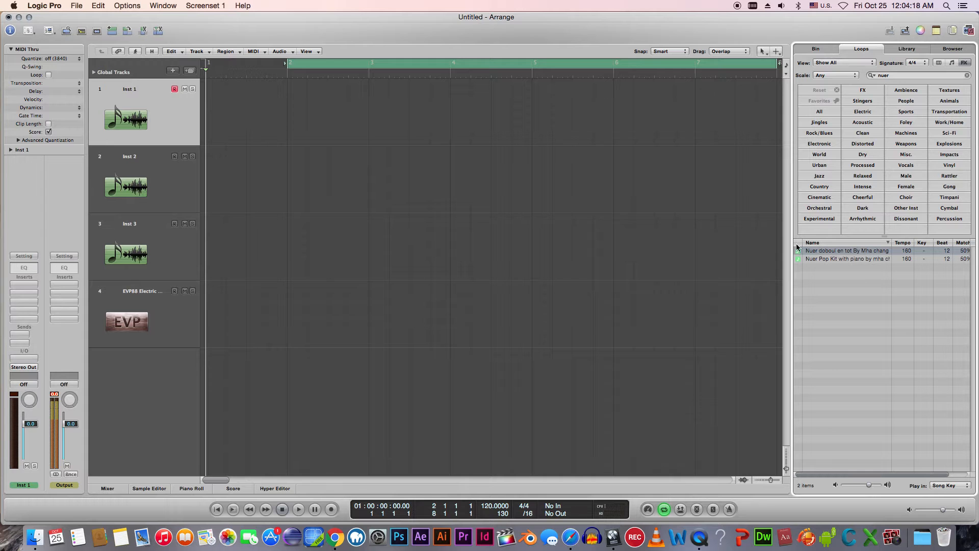
left_click(840, 251)
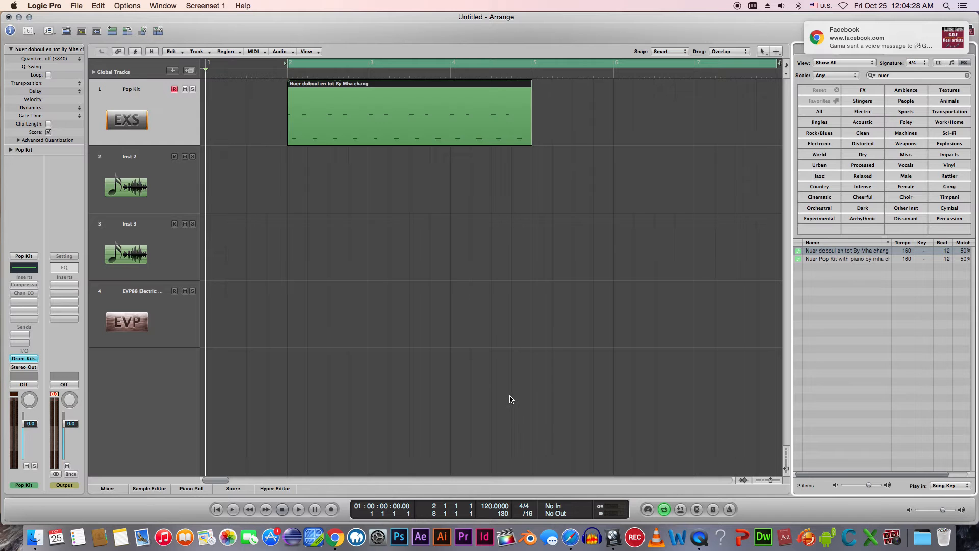
Play back the drum loop on the first track while raising the system volume
left_click(426, 184)
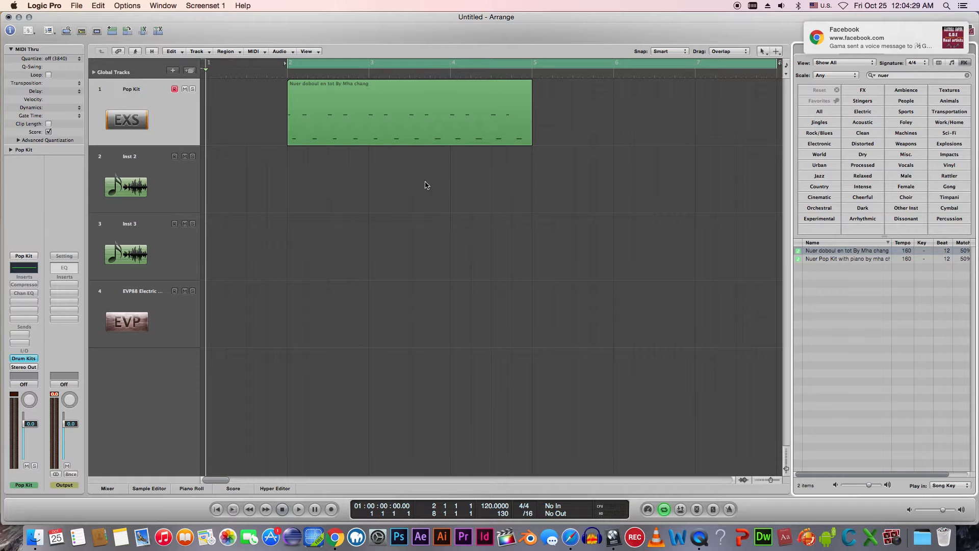
left_click(363, 88)
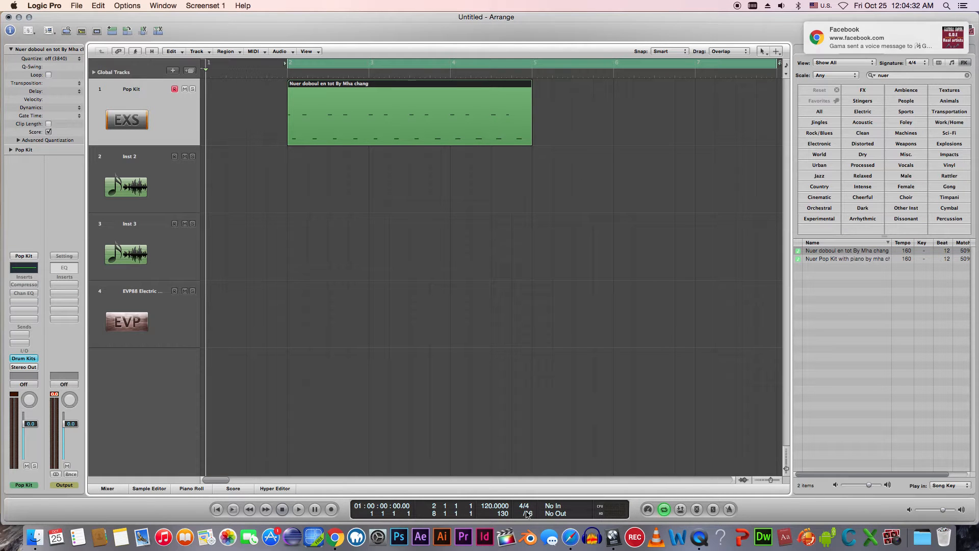
left_click(390, 195)
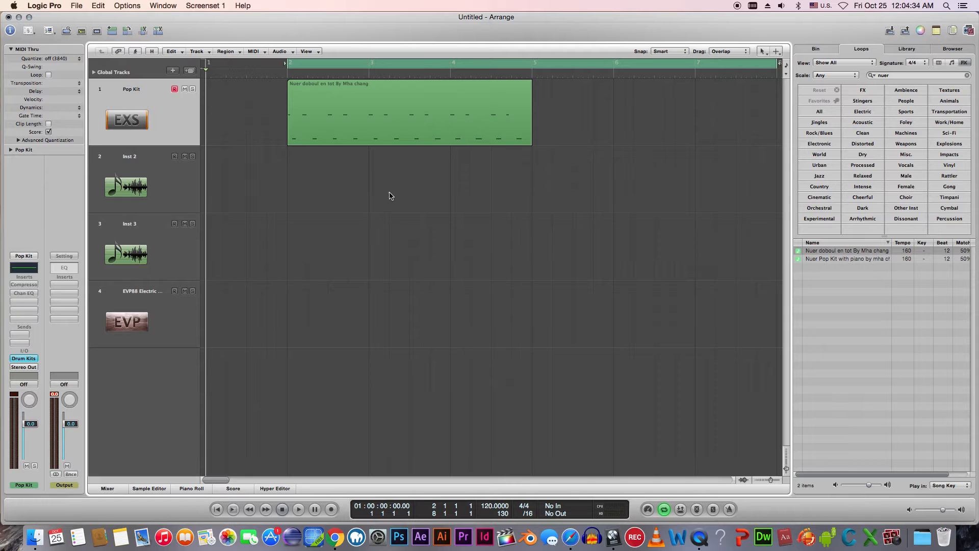
key("space")
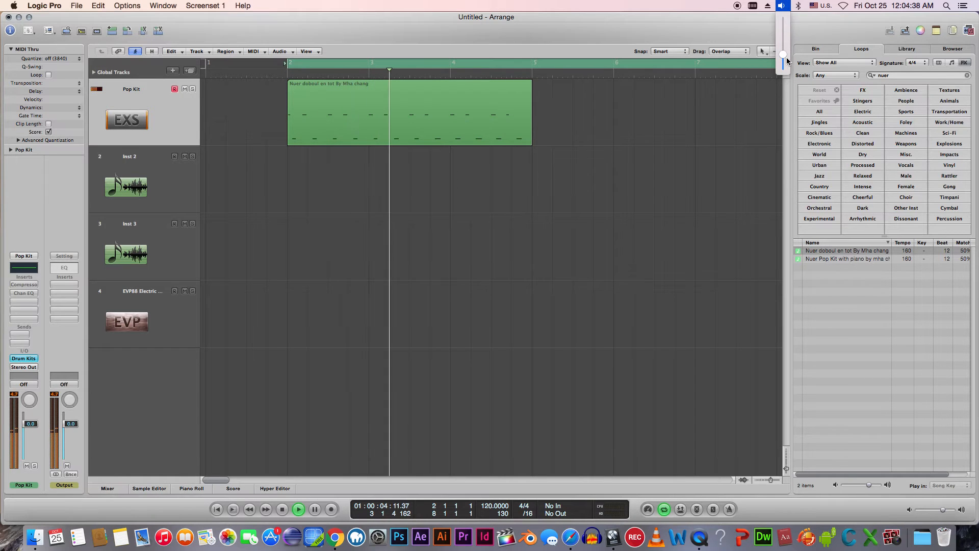
left_click(782, 5)
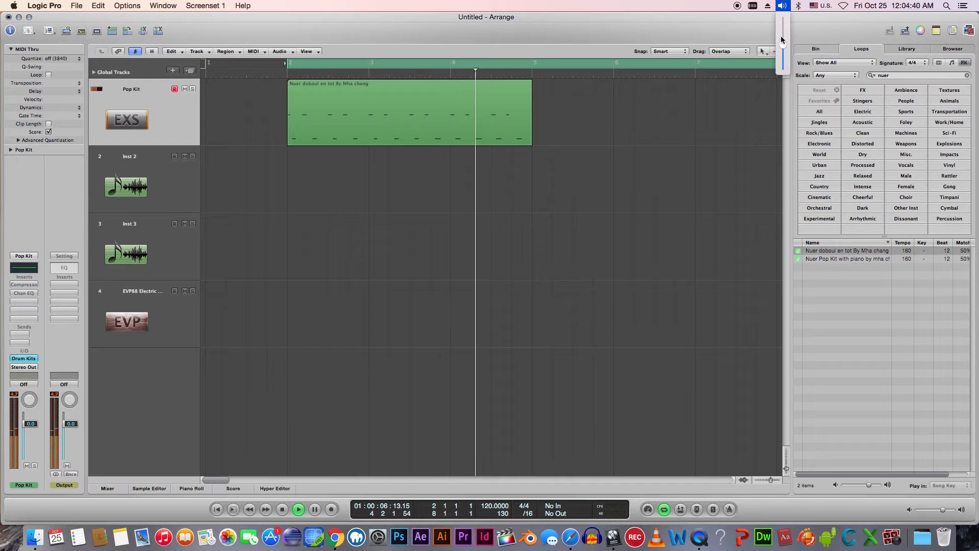
left_click(788, 28)
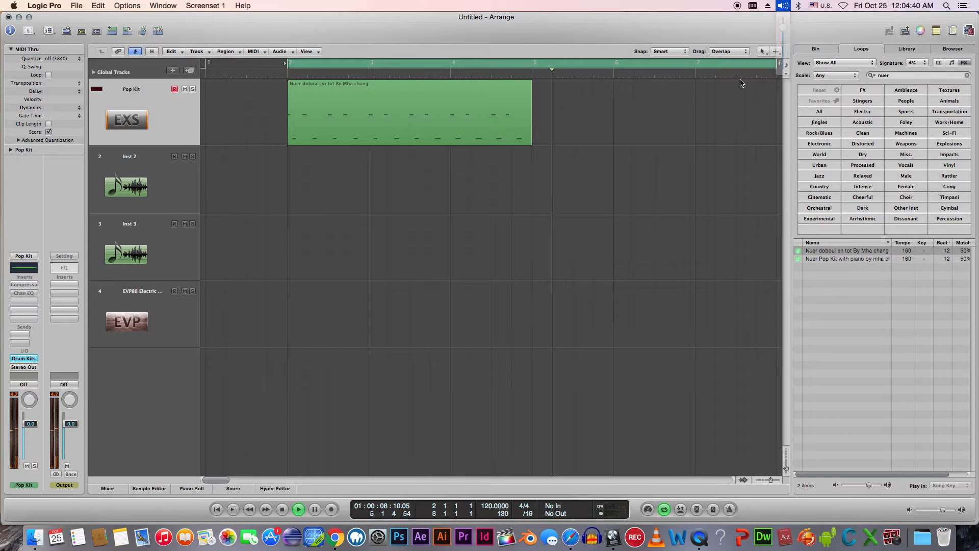
key("space")
Set the cycle range to span bars 2 to 5 around the loop and play it at a project tempo of 160
left_click(328, 61)
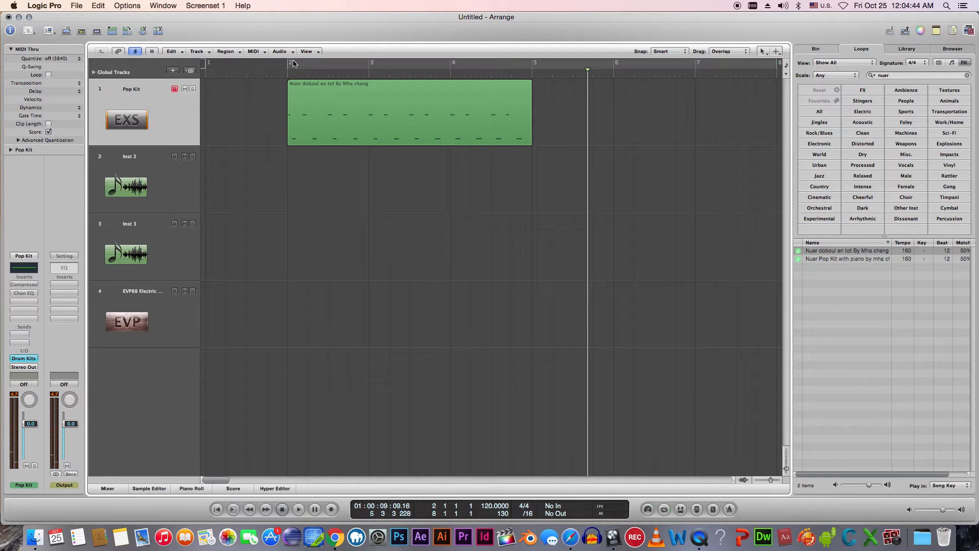
left_click_drag(295, 64, 525, 232)
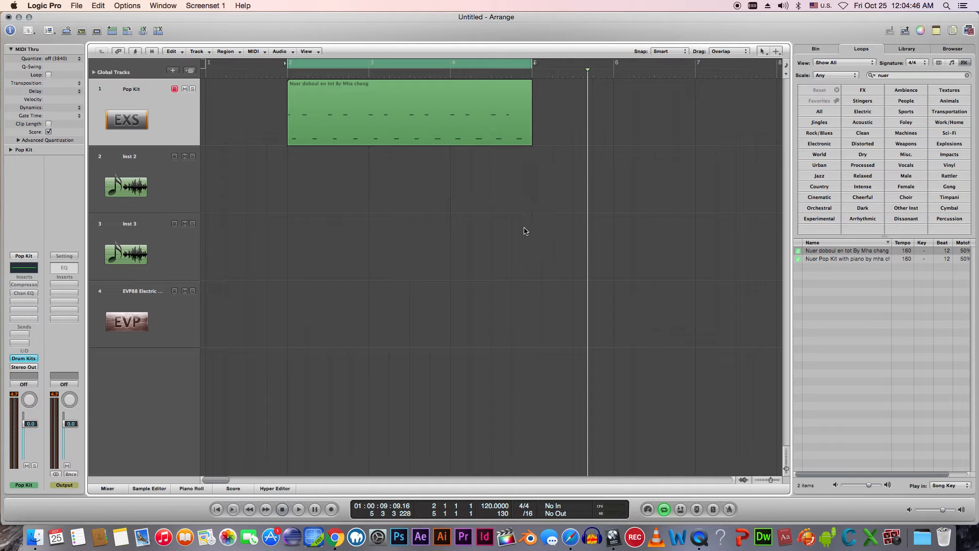
double_click(492, 507)
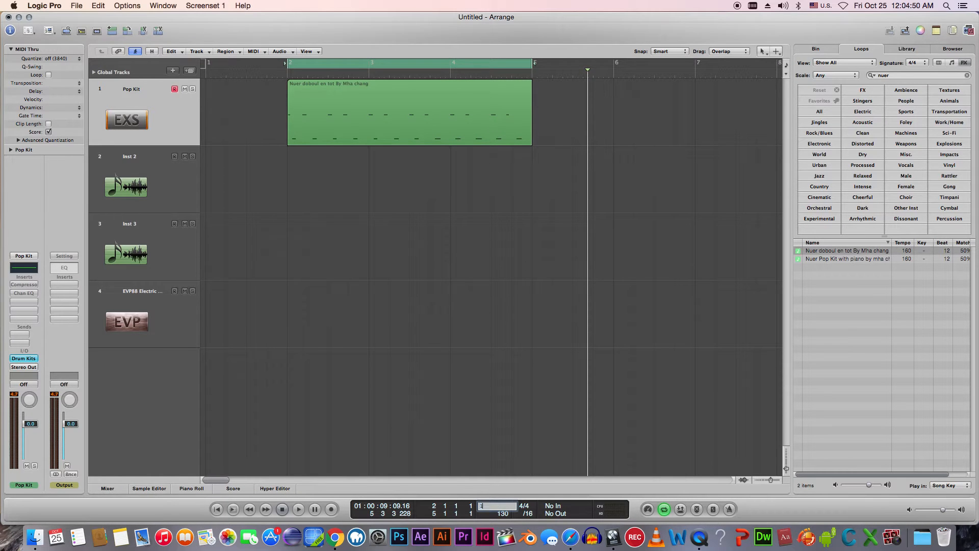
type("160")
key("Return")
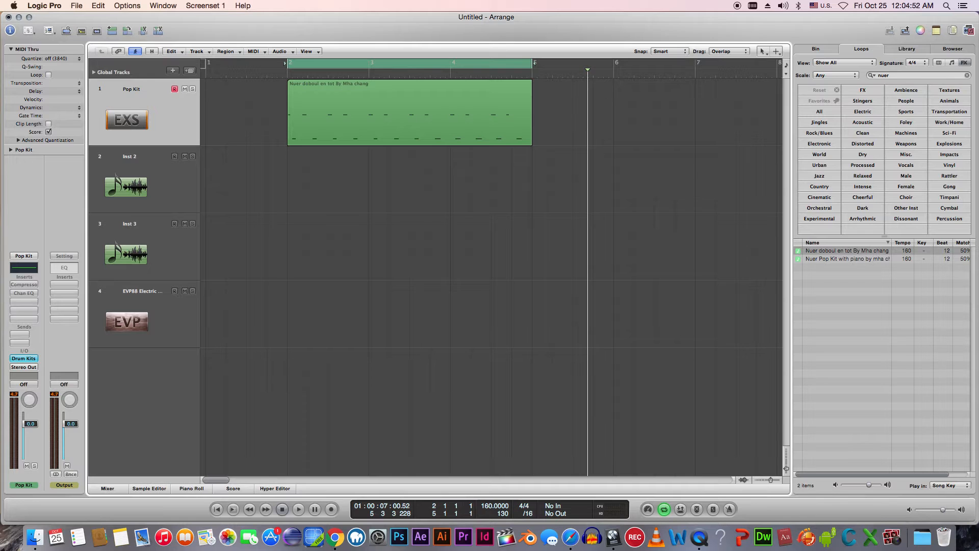
key("space")
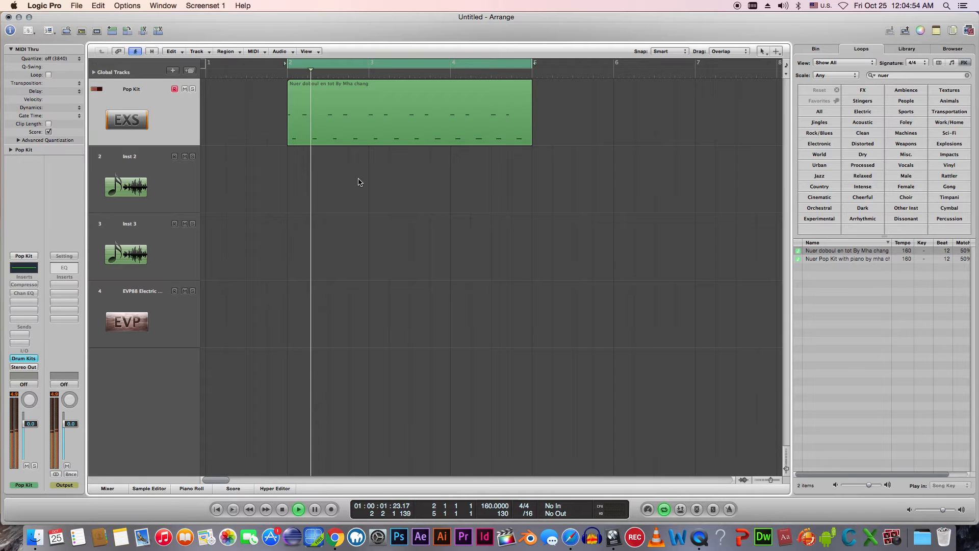
Audition the "Nuer Pop Kit with piano" loop, place it on the second track at bar 2 and play both loops together
left_click(848, 260)
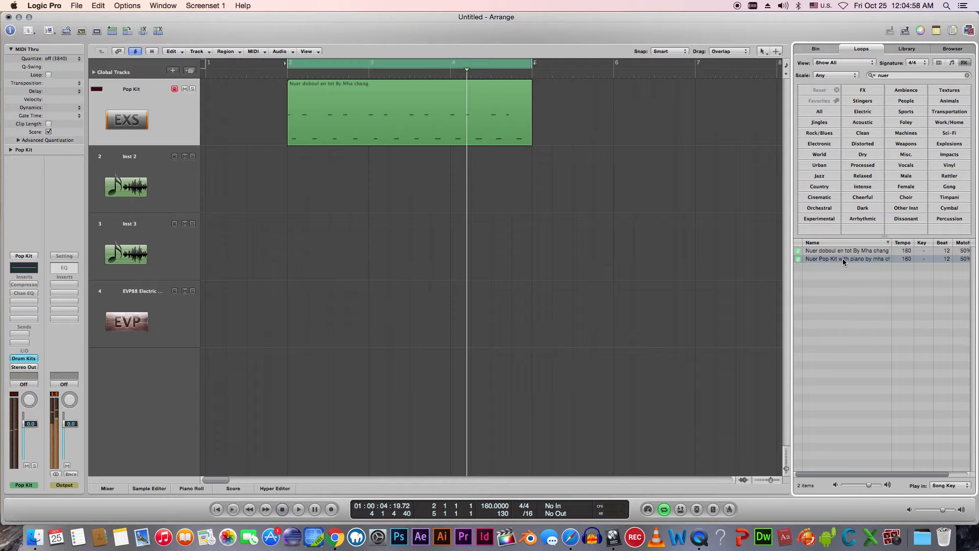
left_click_drag(839, 256, 306, 188)
key("space")
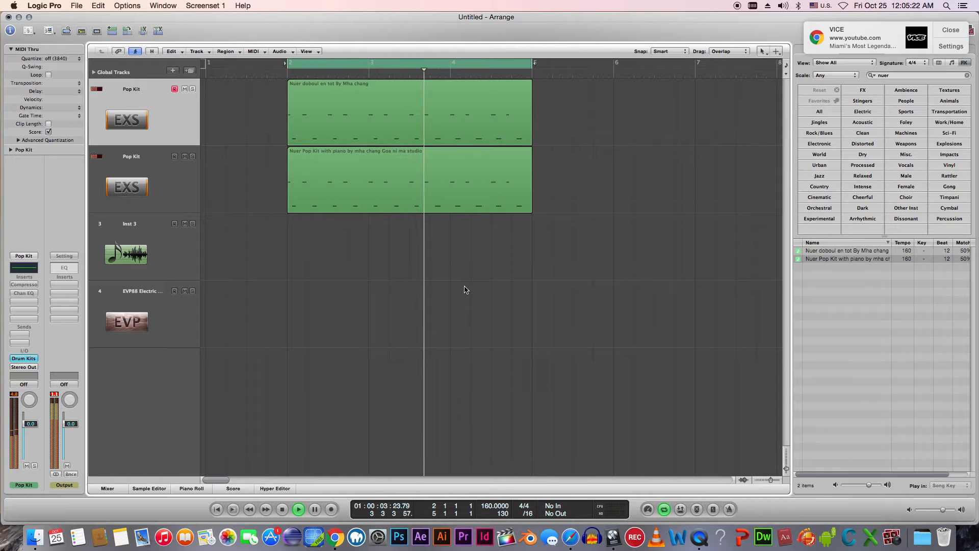
key("space")
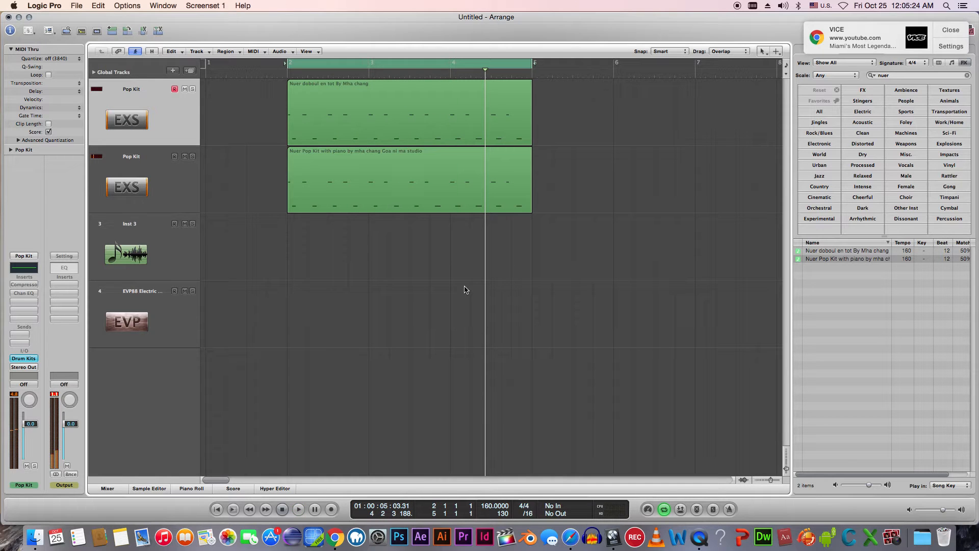
Add a track with duplicate settings below the second Pop Kit track and dismiss the desktop notifications
left_click(778, 479)
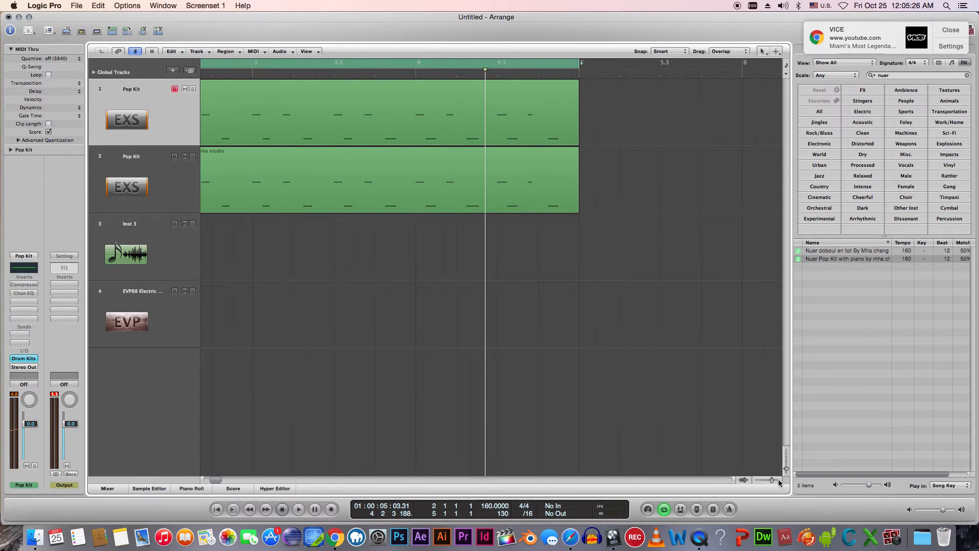
left_click_drag(787, 474, 787, 469)
left_click(786, 472)
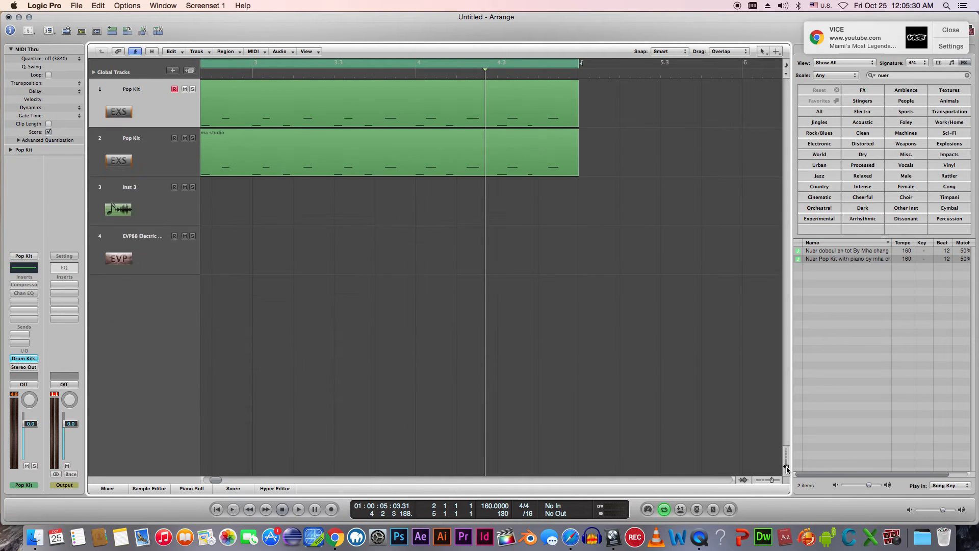
left_click(154, 200)
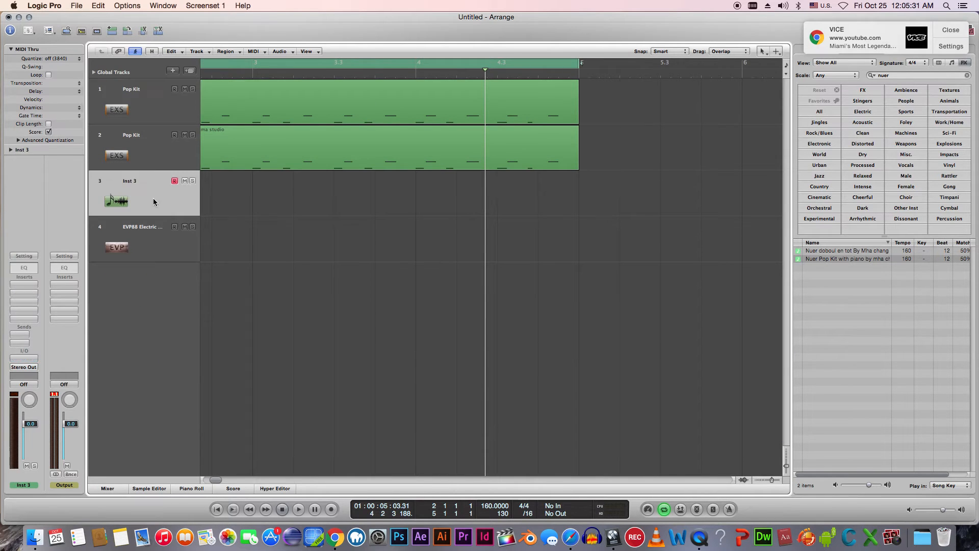
left_click(158, 153)
left_click(190, 70)
left_click(304, 244)
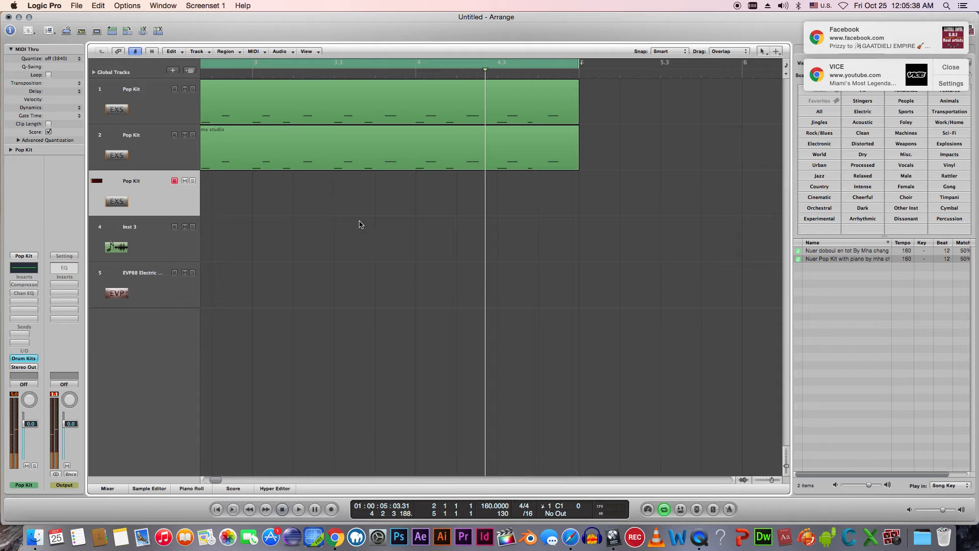
left_click(952, 30)
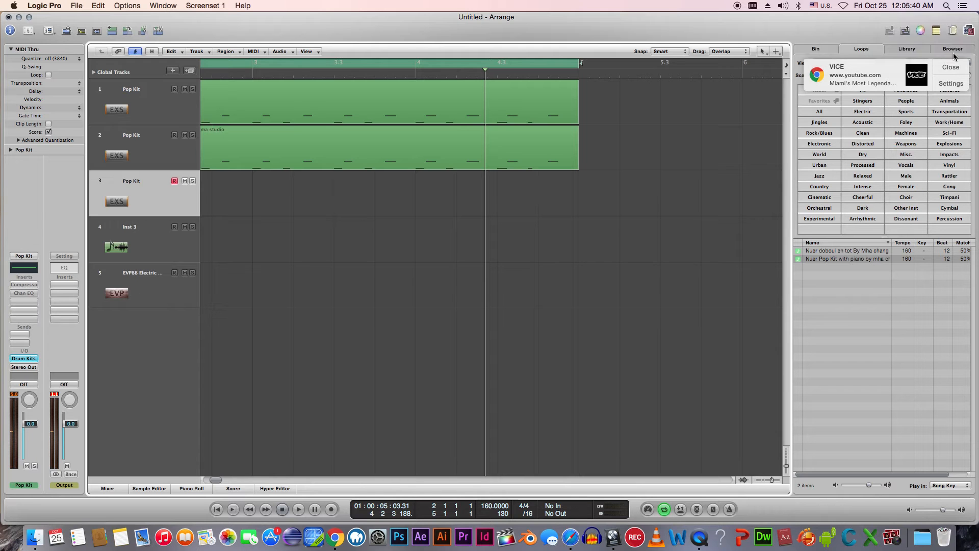
left_click(952, 30)
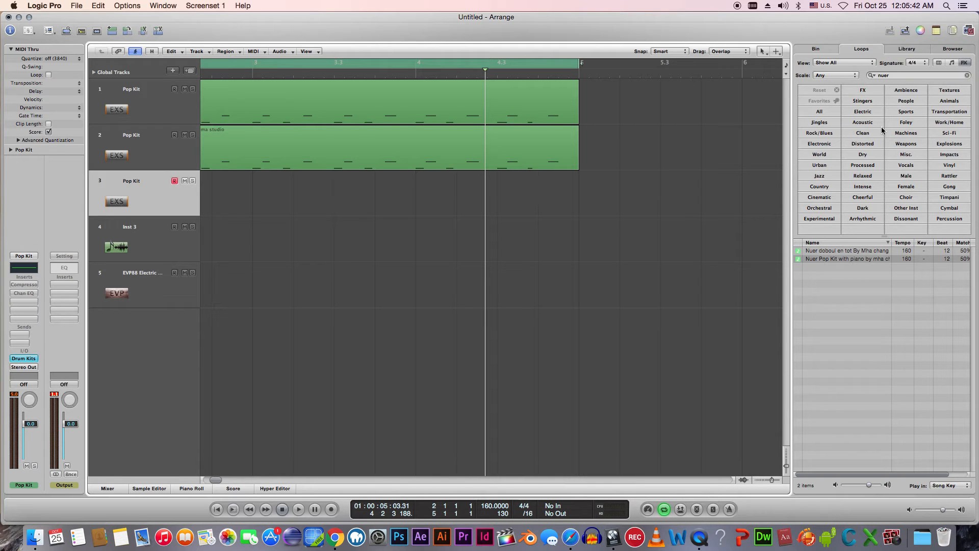
Load the Downtempo Kit 02 from the Ultrabeat Drum Kits library onto the new third track
left_click(910, 49)
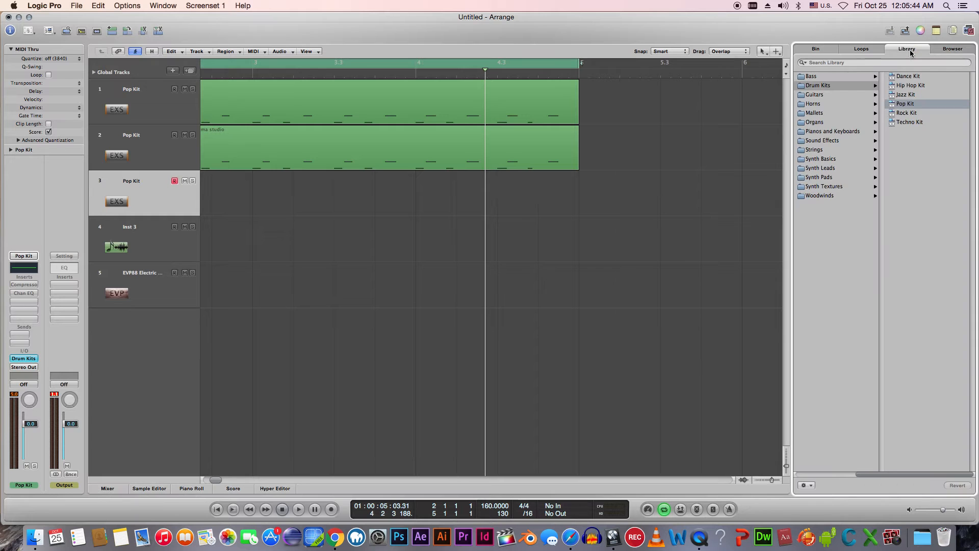
left_click(824, 474)
left_click(851, 105)
left_click(936, 96)
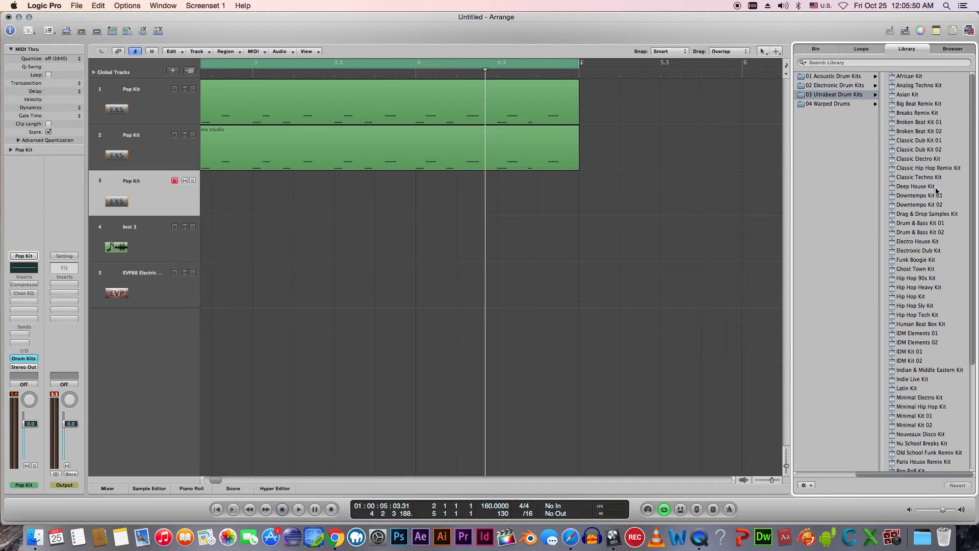
left_click(925, 206)
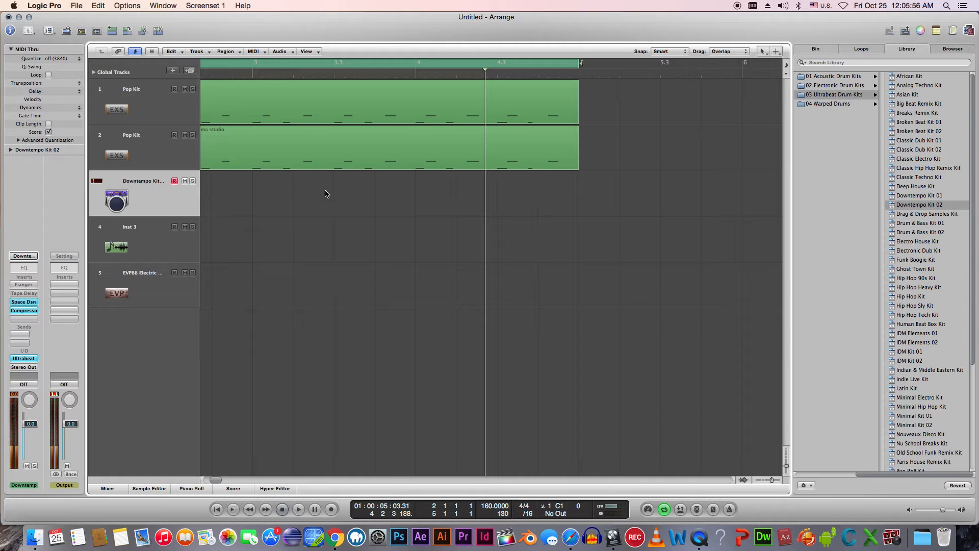
Rehearse over the looping playback, then record a Downtempo Kit 02 drum part on the third track from bar 2 to bar 5
key("space")
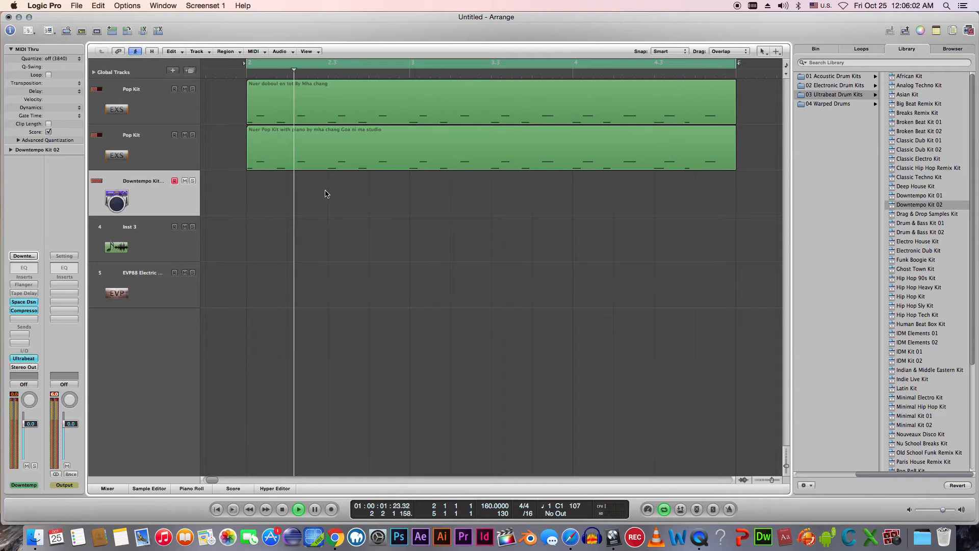
key("r")
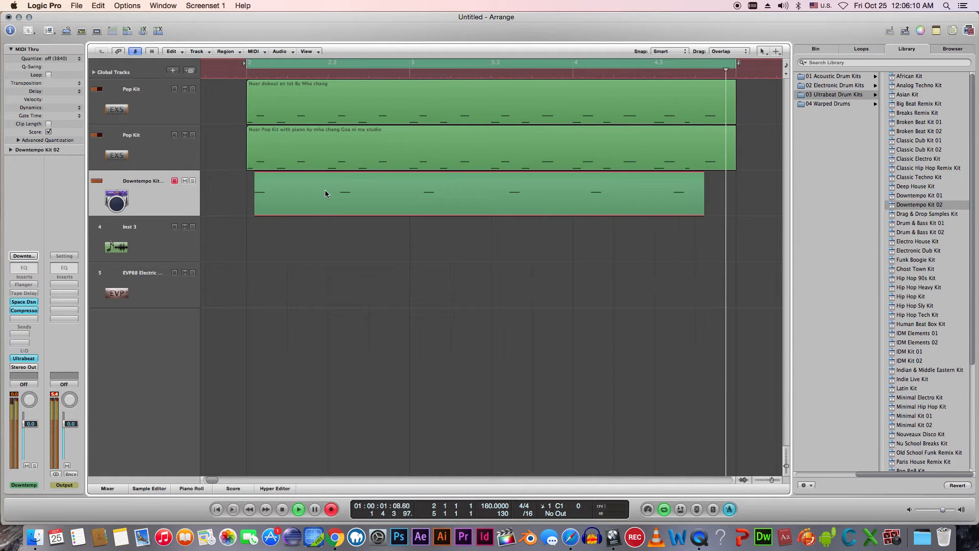
key("space")
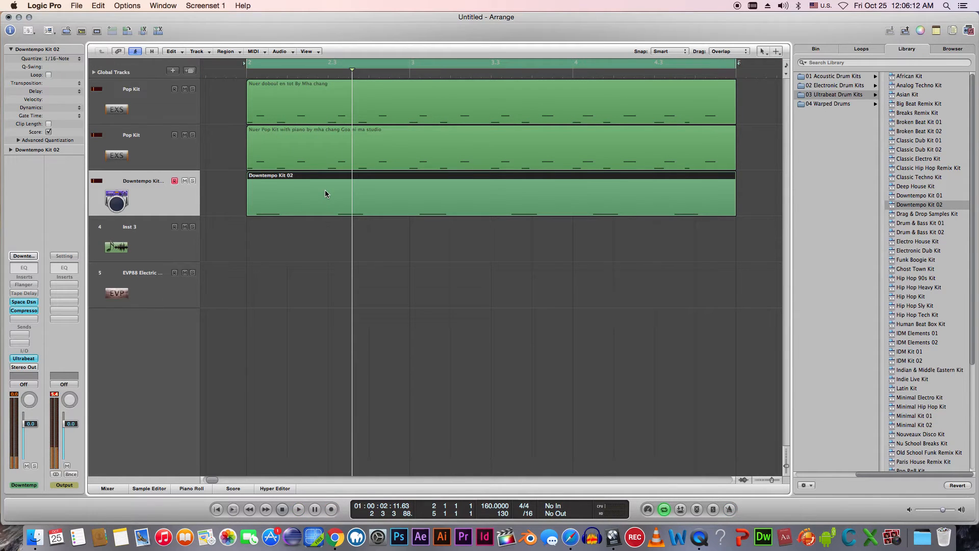
Quantize all notes of the recorded Downtempo Kit 02 region to 1/8-Note in the Piano Roll and play the result
double_click(324, 189)
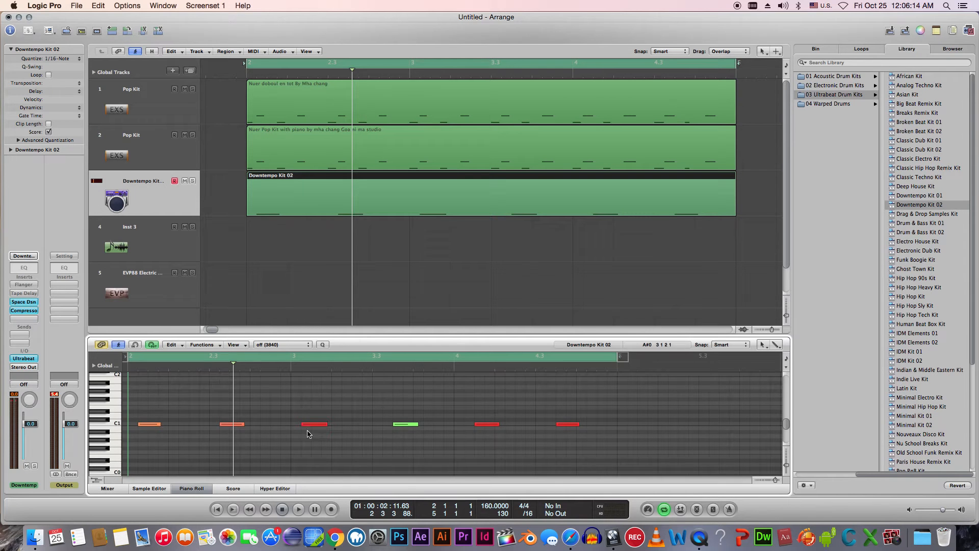
key("super+a")
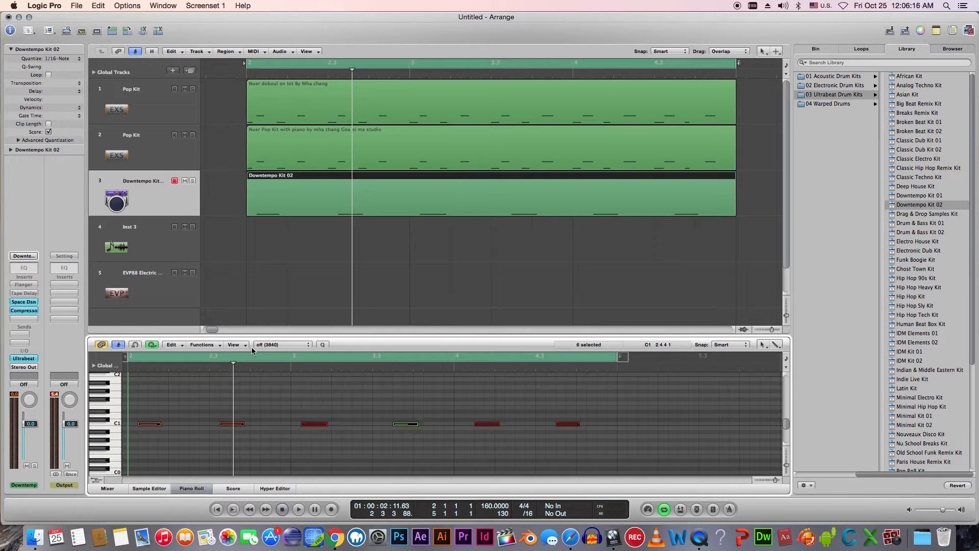
left_click(267, 345)
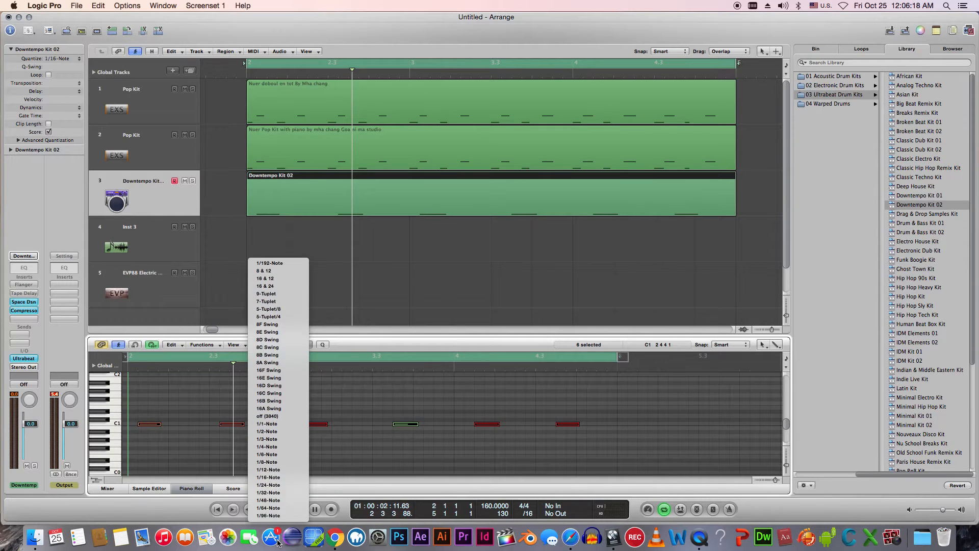
left_click(266, 461)
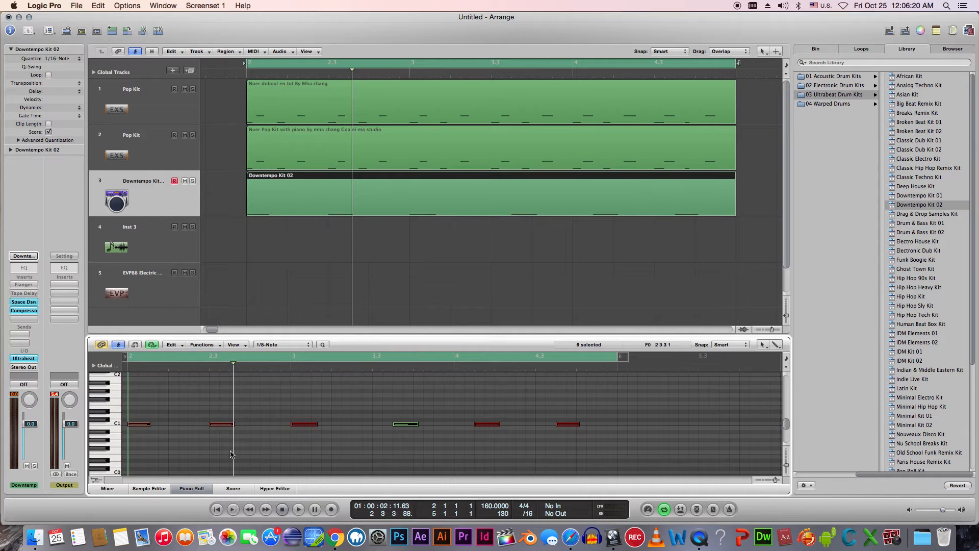
left_click(199, 445)
key("space")
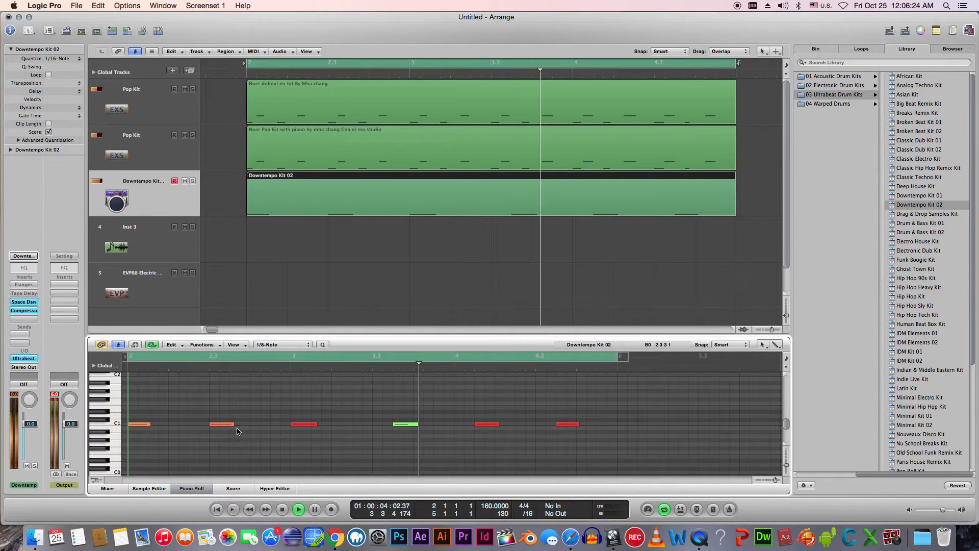
key("space")
Move the last three Downtempo Kit 02 notes earlier to positions 3.3, 4 and 4.3 on C1 and play the loop
left_click(405, 424)
left_click_drag(405, 424, 385, 424)
left_click(575, 450)
mouse_move(575, 450)
left_mouse_down()
mouse_move(478, 406)
mouse_move(461, 430)
mouse_move(595, 444)
left_mouse_up()
left_click(467, 430)
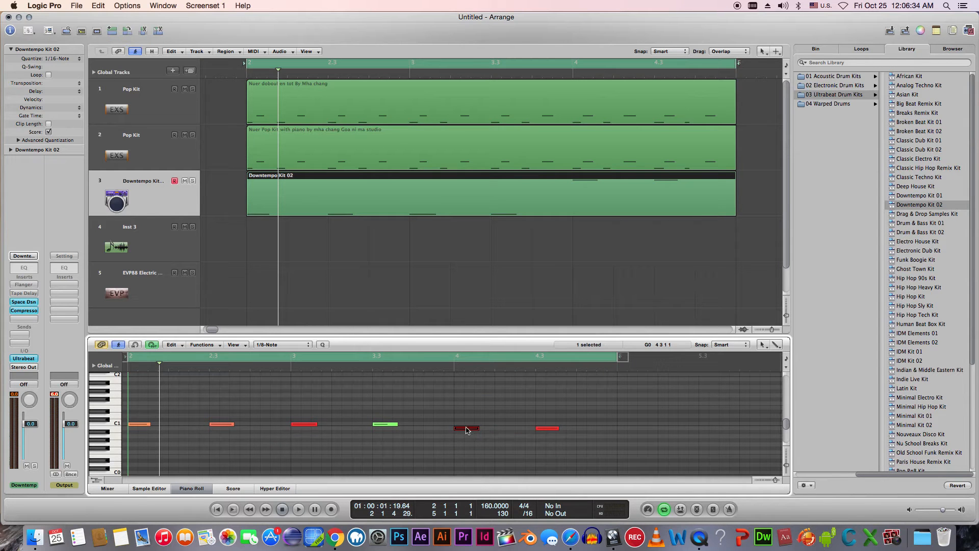
left_click_drag(467, 426, 467, 424)
left_click_drag(547, 431, 548, 432)
left_click(549, 436)
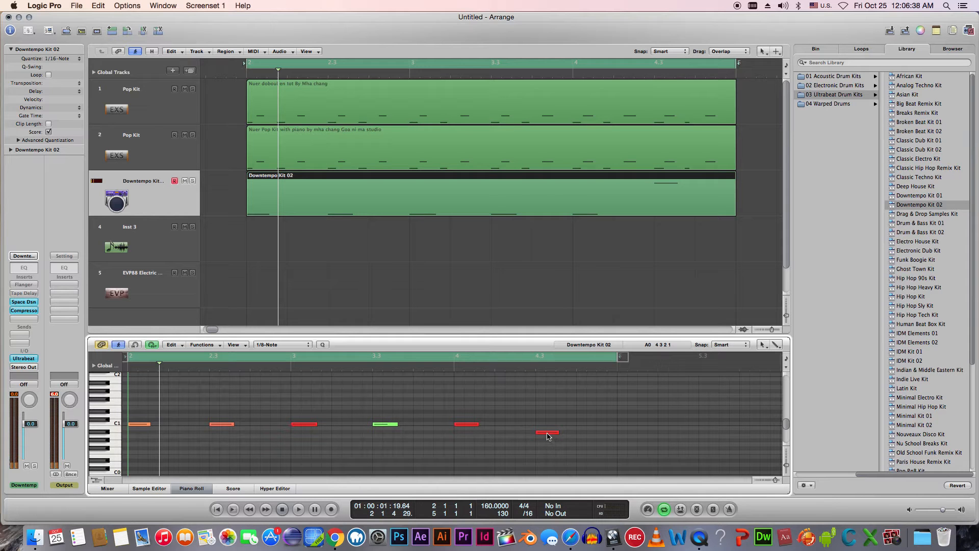
left_click_drag(548, 432, 543, 424)
left_click(560, 452)
key("space")
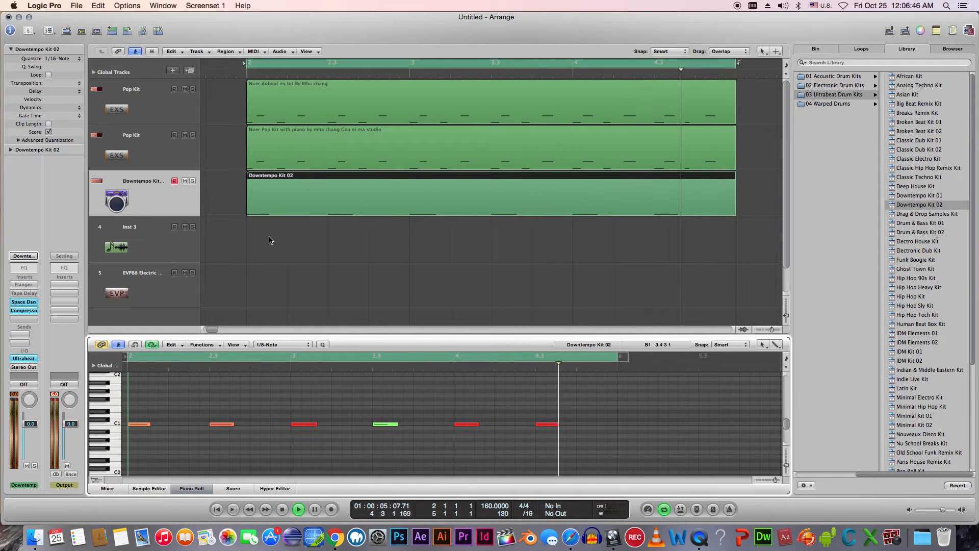
left_click(245, 248)
key("space")
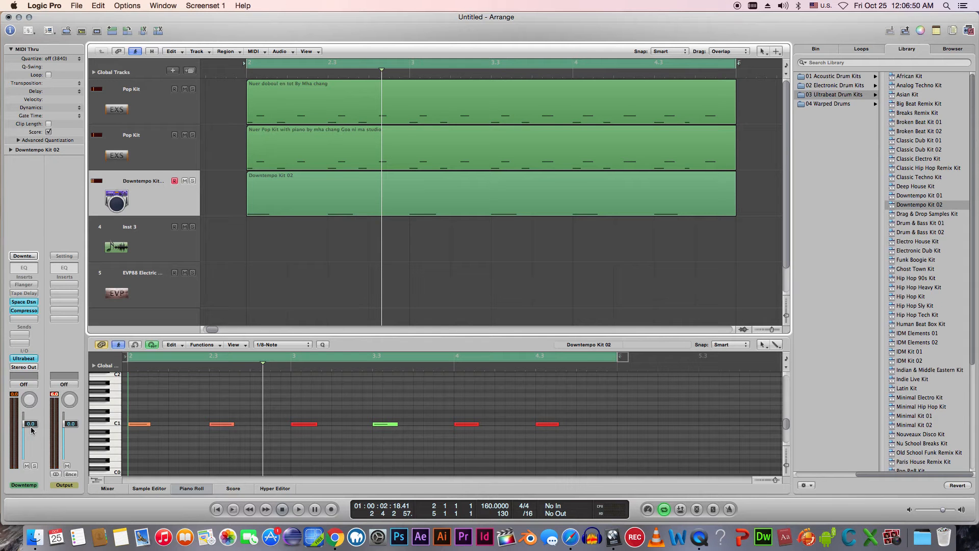
Lower the Downtempo Kit 02 track's volume to -5.4 and check the balance in playback
left_click_drag(31, 423, 31, 429)
key("space")
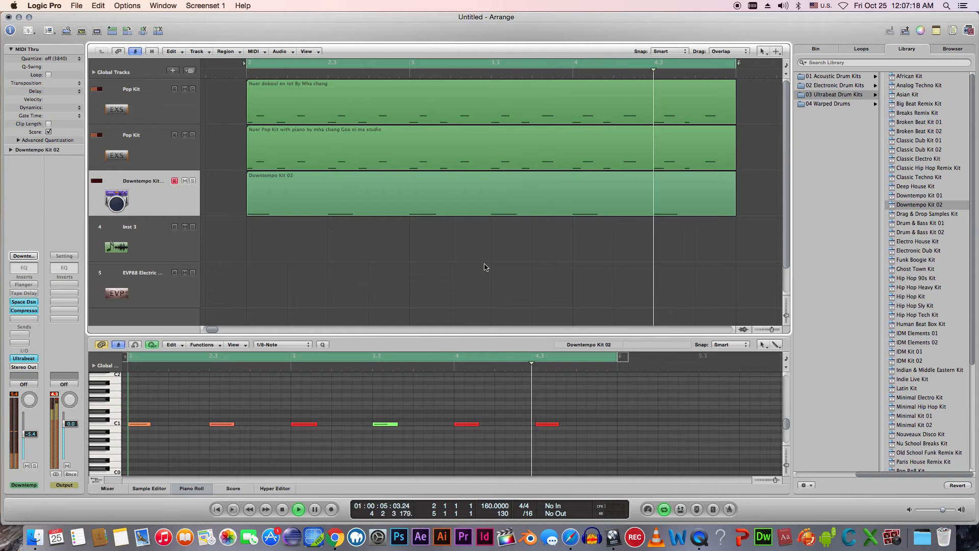
key("space")
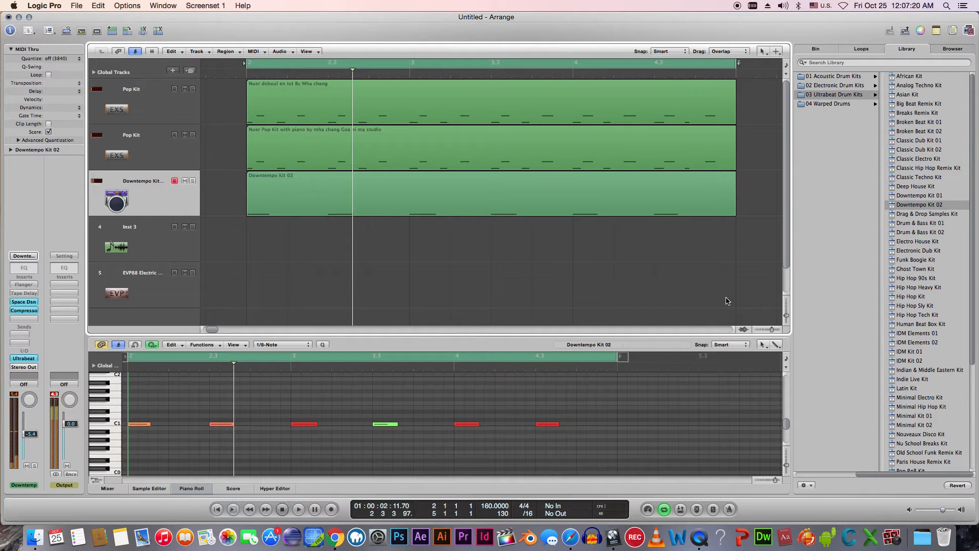
Play the arrangement with the Downtempo Kit 02 track soloed, and again with the second Pop Kit track soloed
left_click_drag(786, 316, 769, 330)
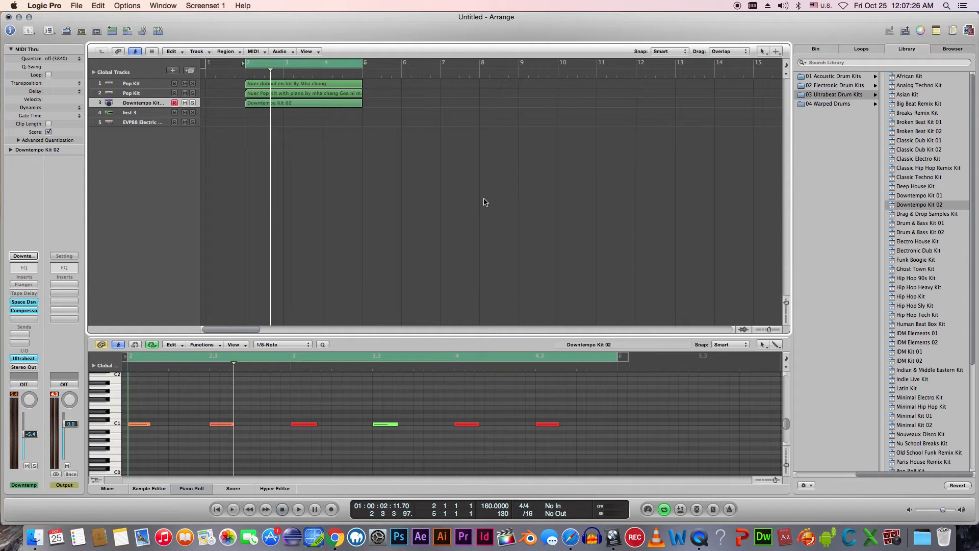
key("space")
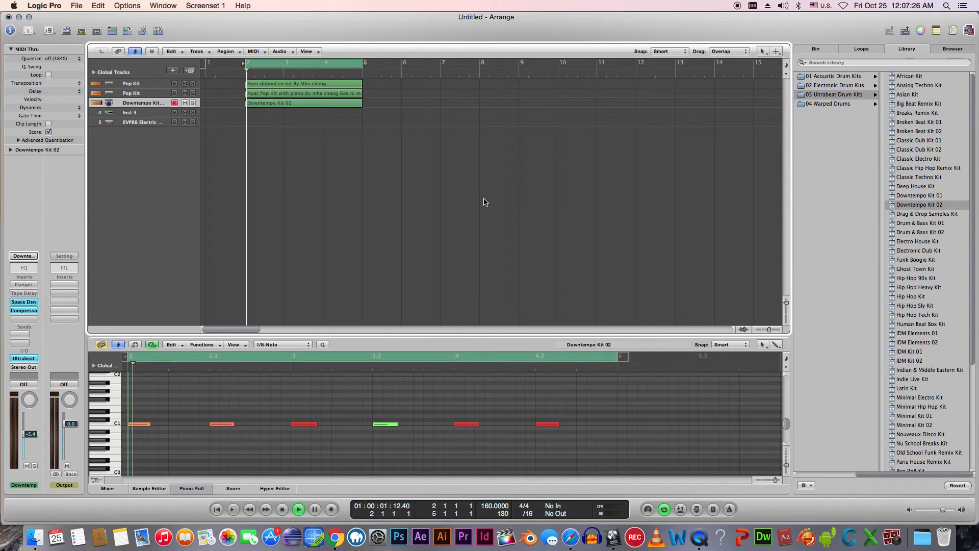
left_click(777, 329)
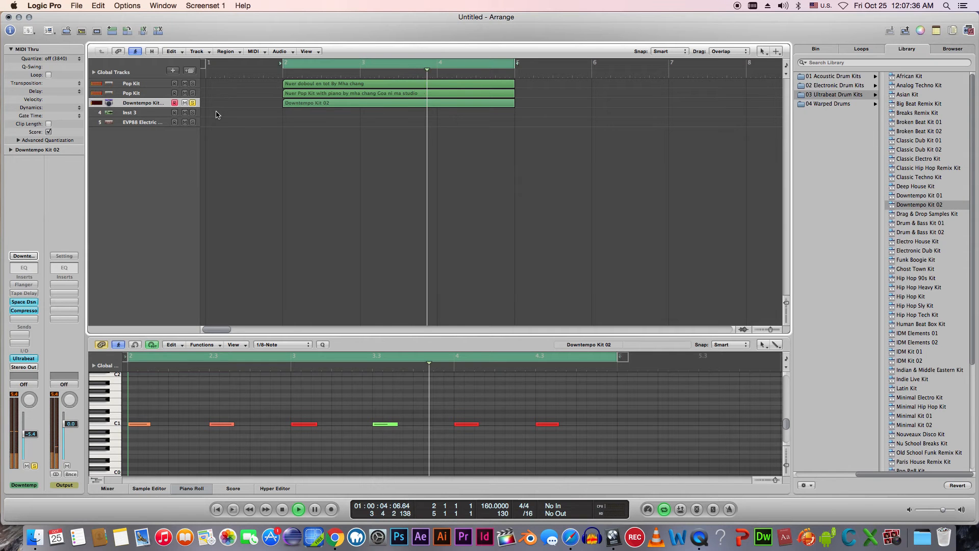
key("space")
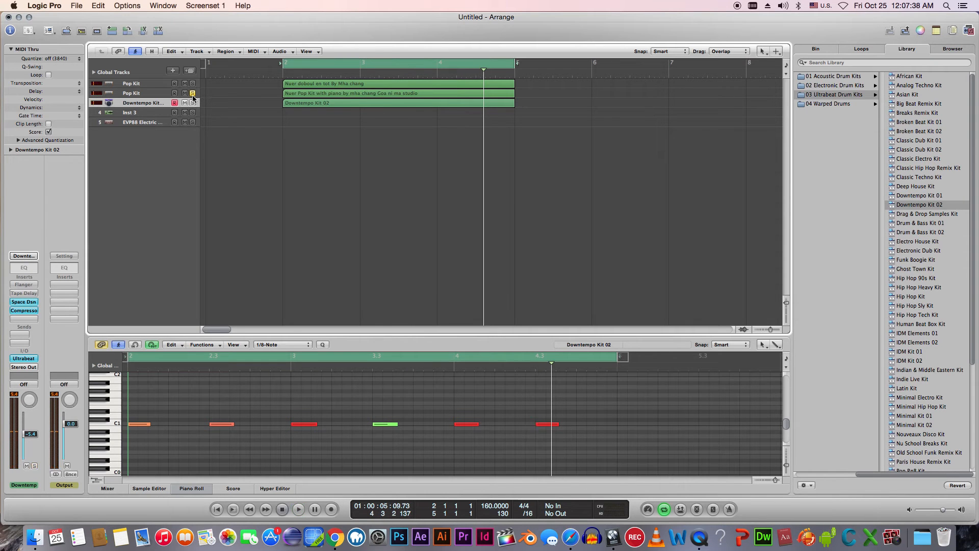
key("space")
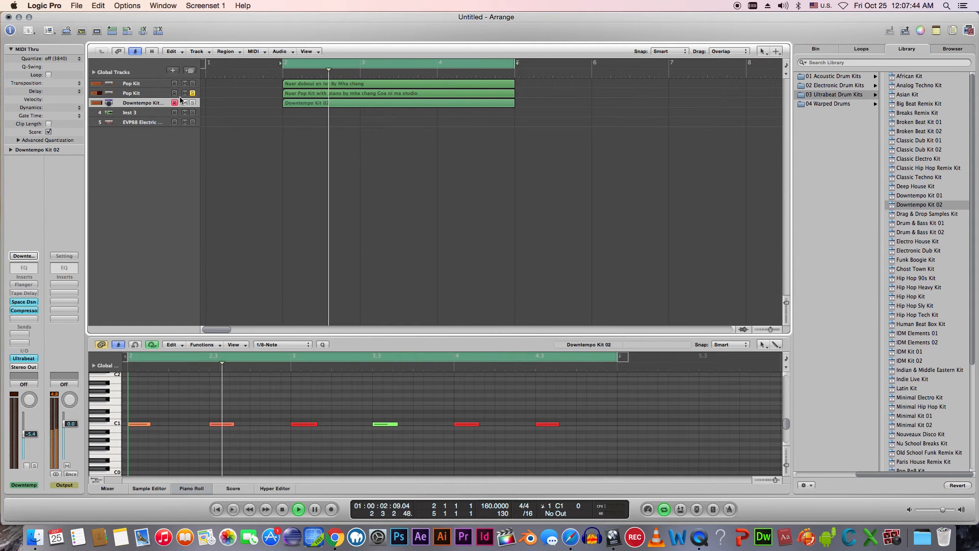
Duplicate the first Pop Kit track and record a new Pop Kit part on the copy from bar 2 to bar 5
left_click(145, 87)
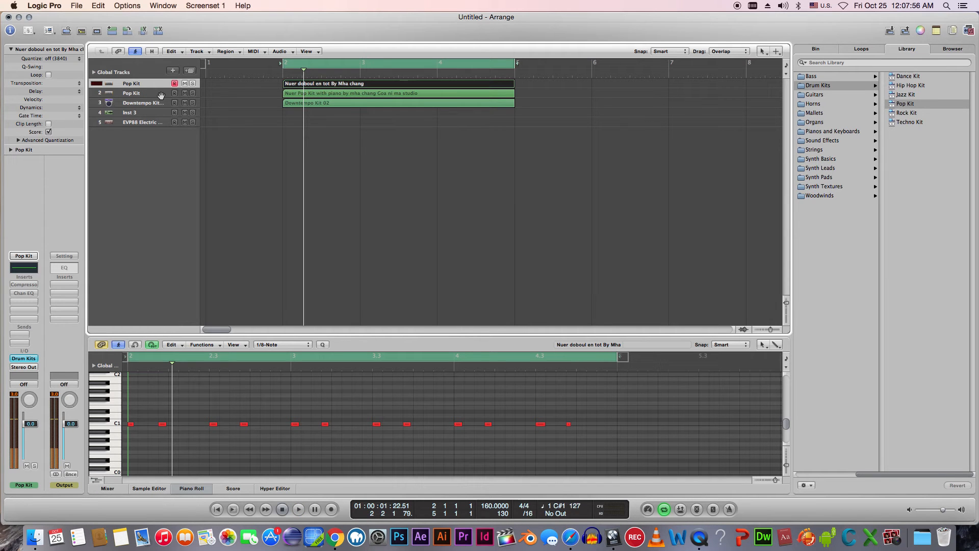
key("super+d")
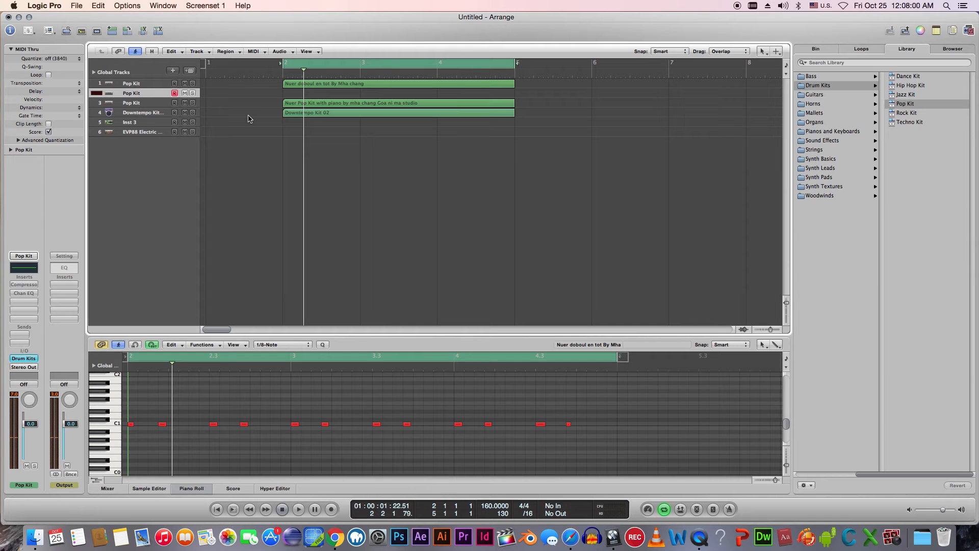
key("r")
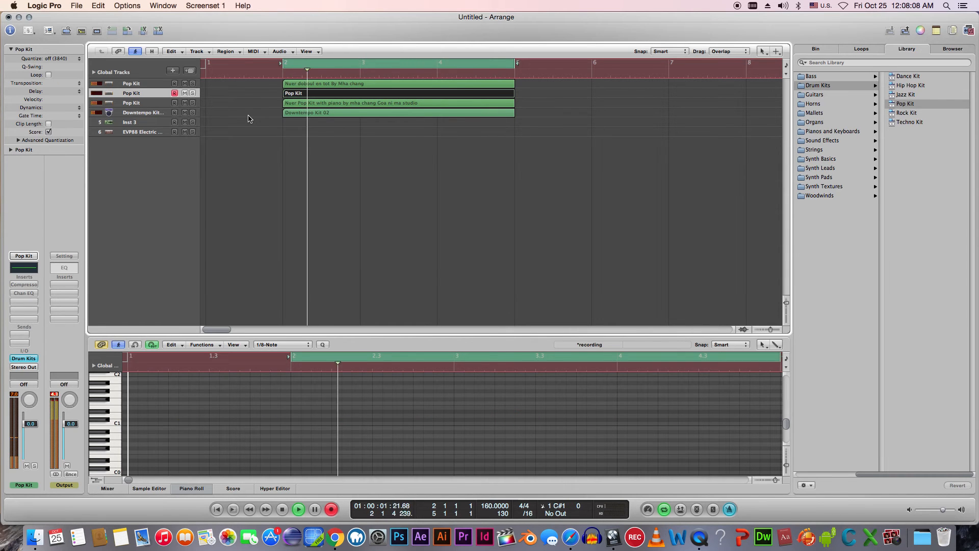
key("space")
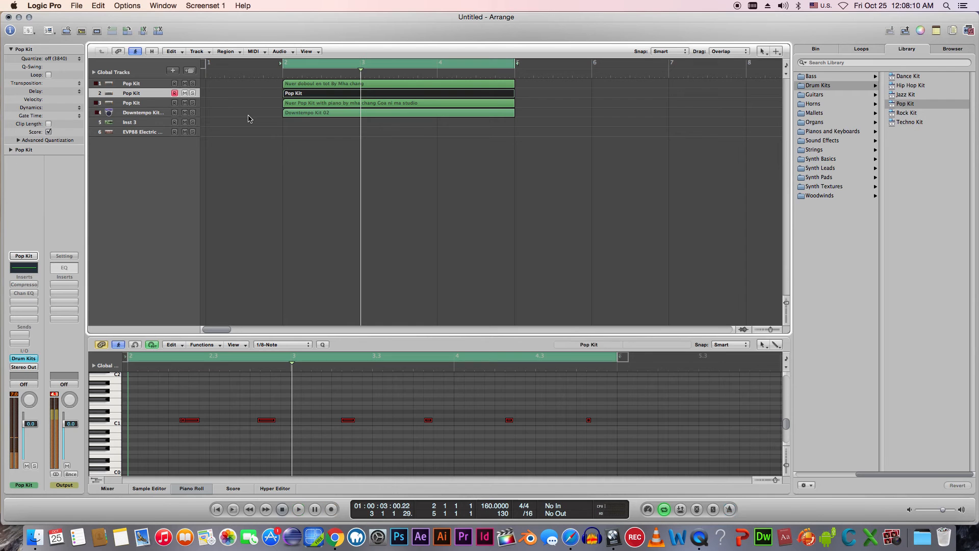
Quantize the newly recorded Pop Kit notes to 1/16-Note and listen to all four drum parts together
key("space")
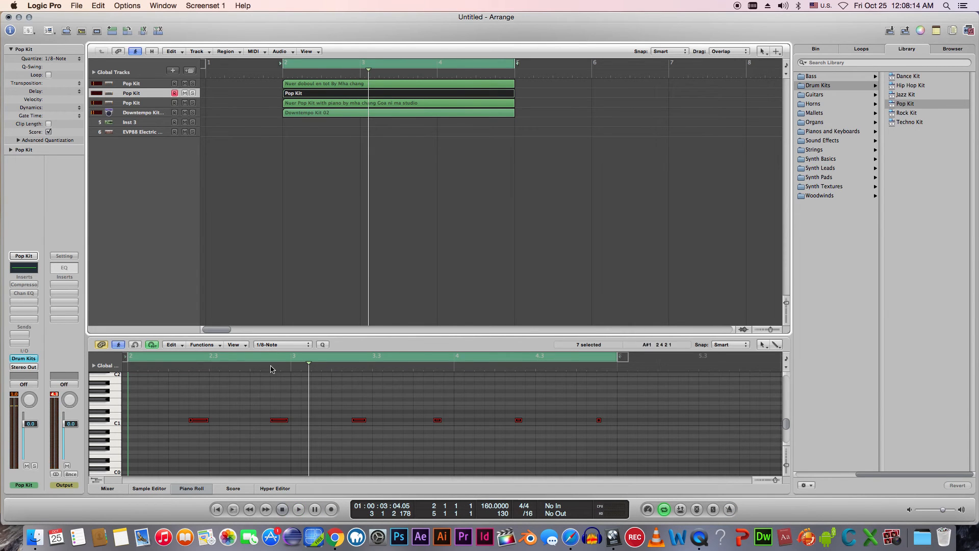
left_click(274, 345)
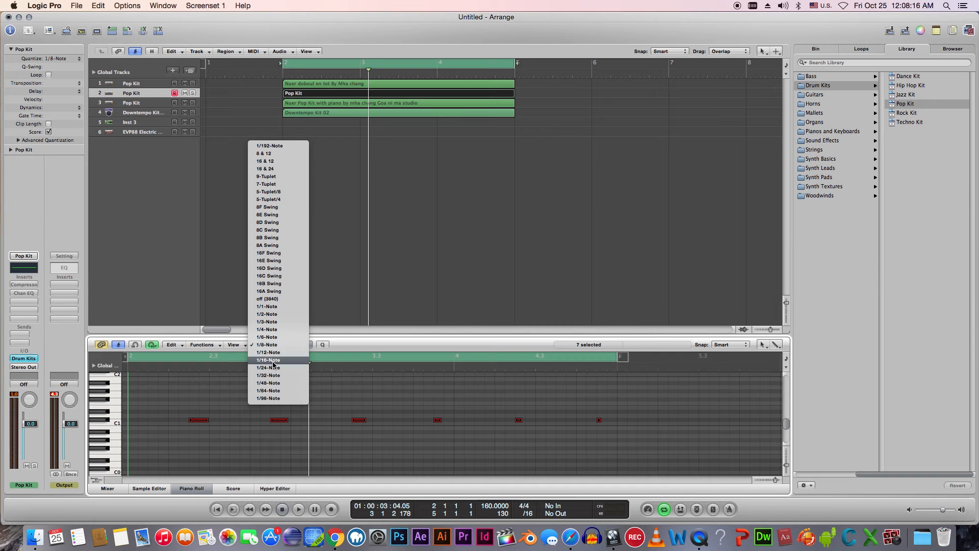
left_click(274, 360)
key("space")
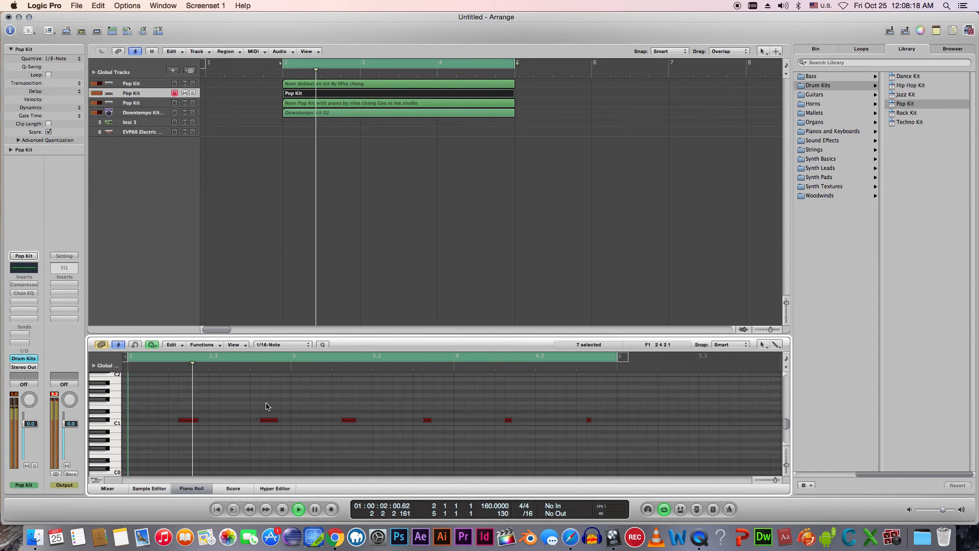
left_click(297, 411)
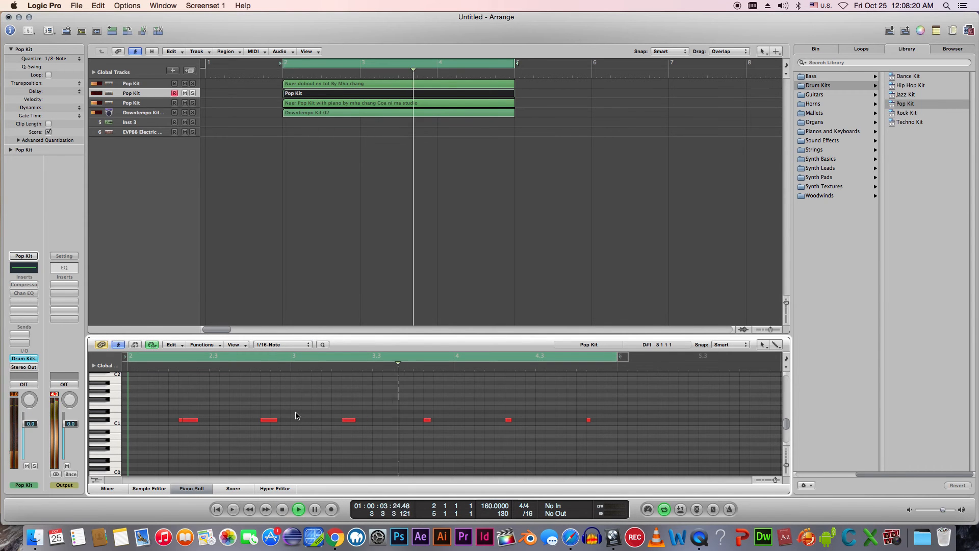
left_click(300, 227)
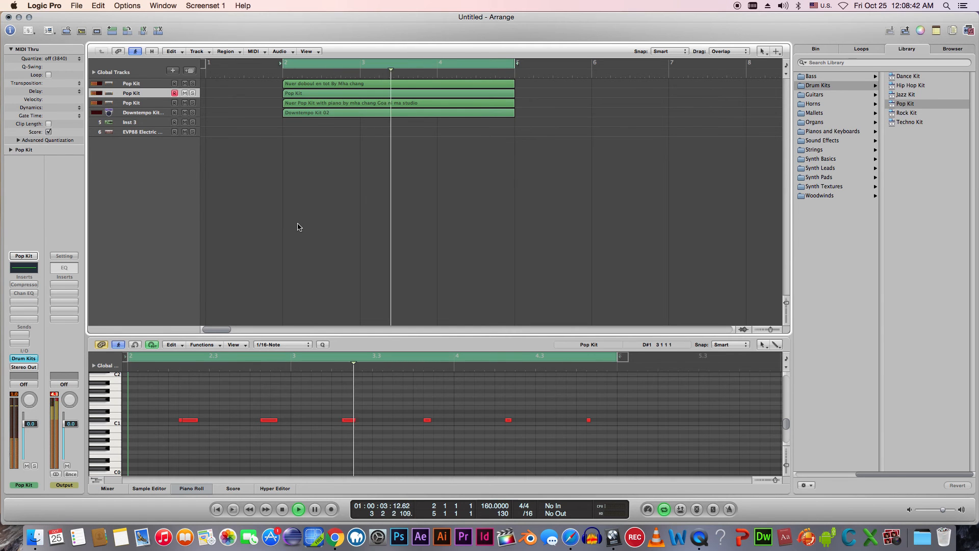
key("space")
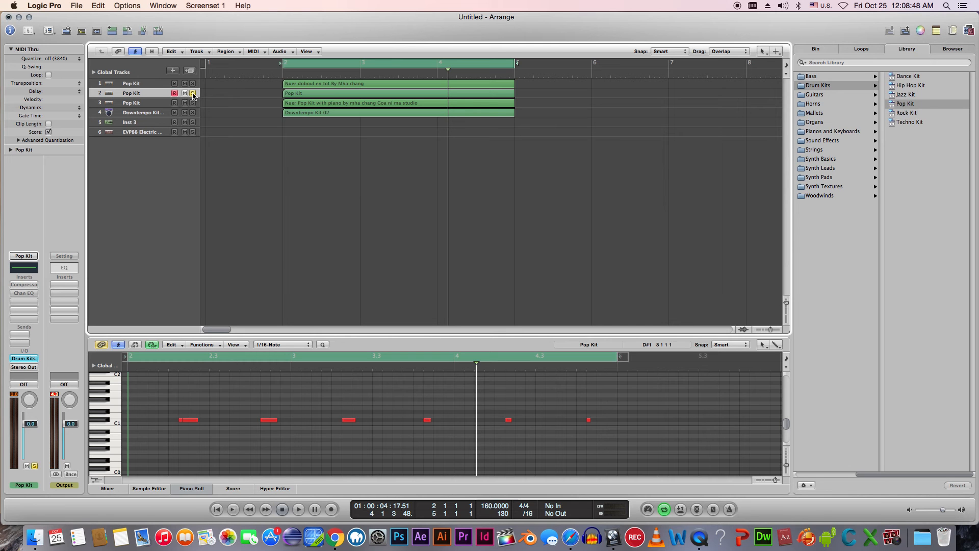
Play the new Pop Kit part soloed, adding solo on the first, third and Downtempo Kit 02 tracks one at a time
key("space")
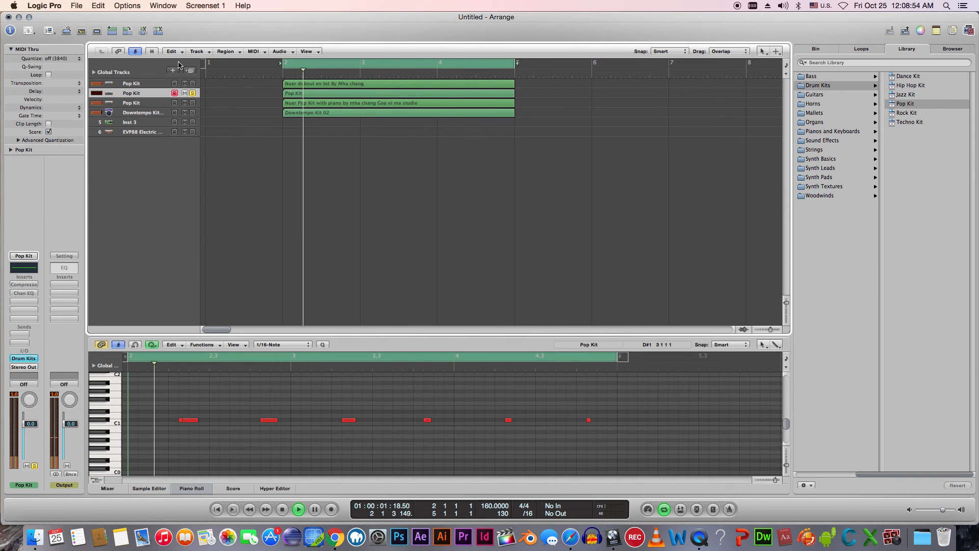
left_click(192, 84)
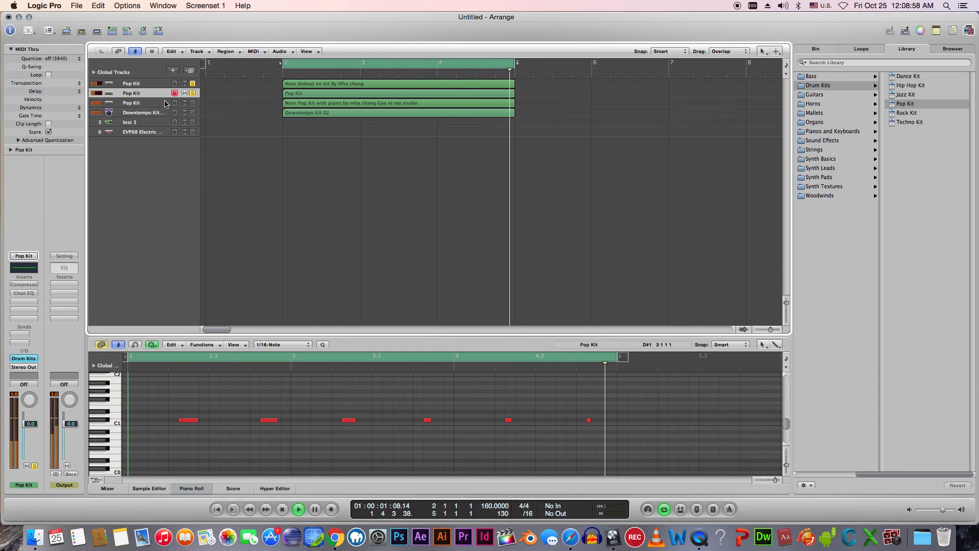
left_click(192, 104)
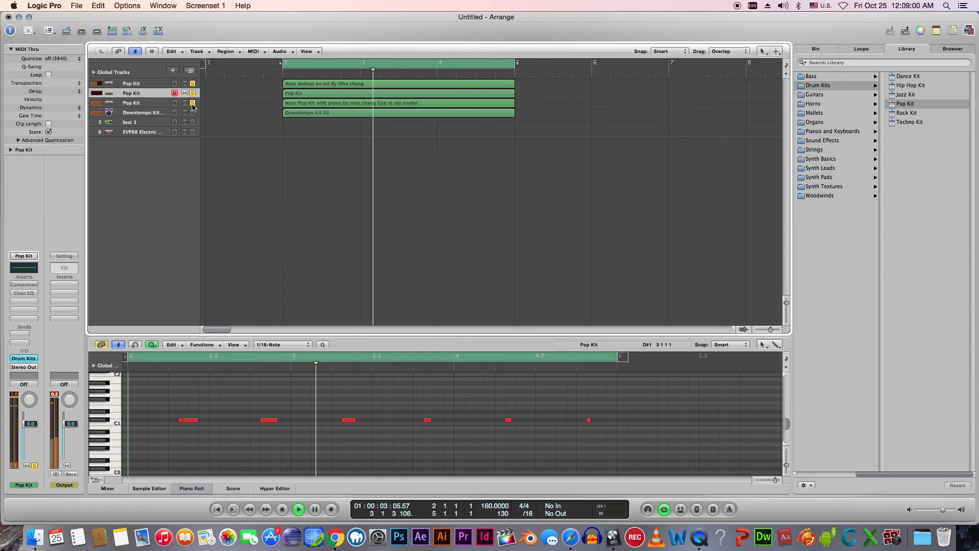
left_click(193, 113)
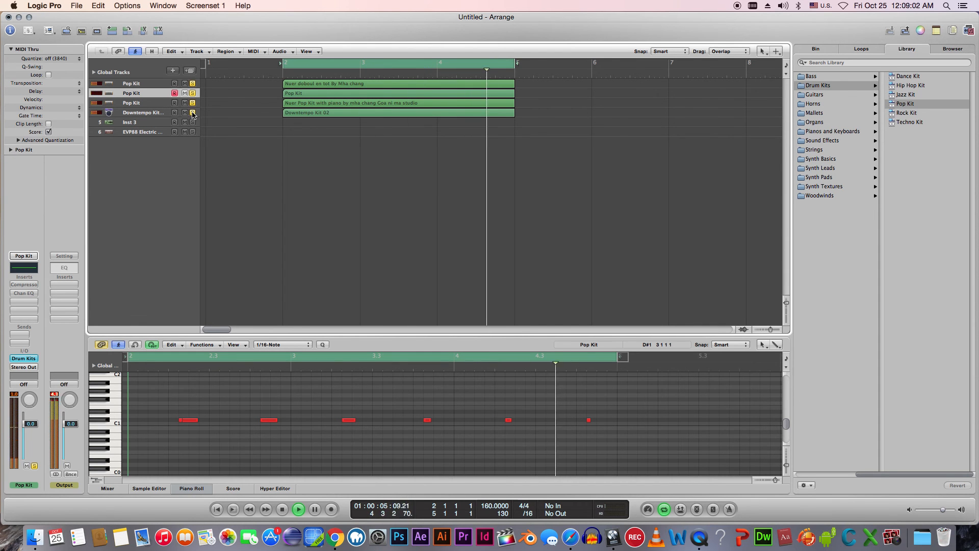